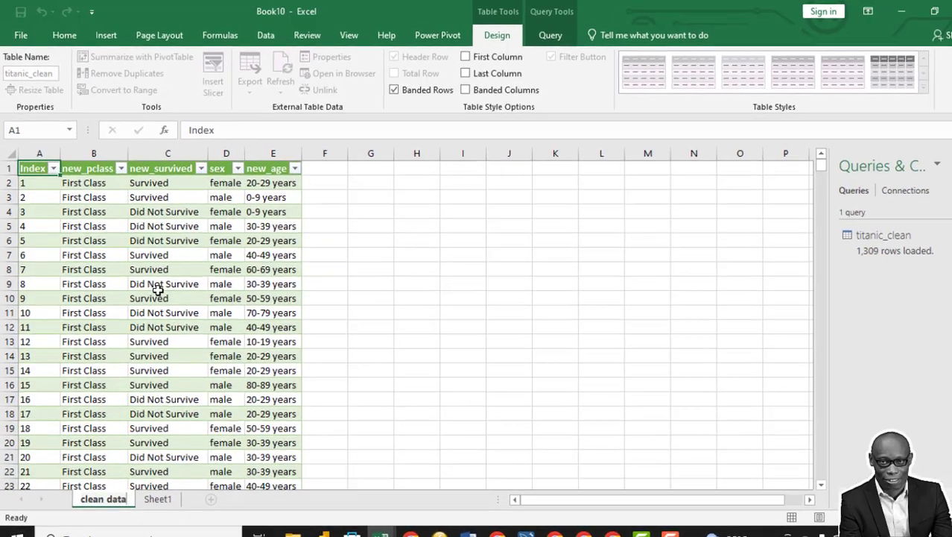
Insert a PivotTable from the titanic_clean table, placed on a new worksheet
left_click(155, 275)
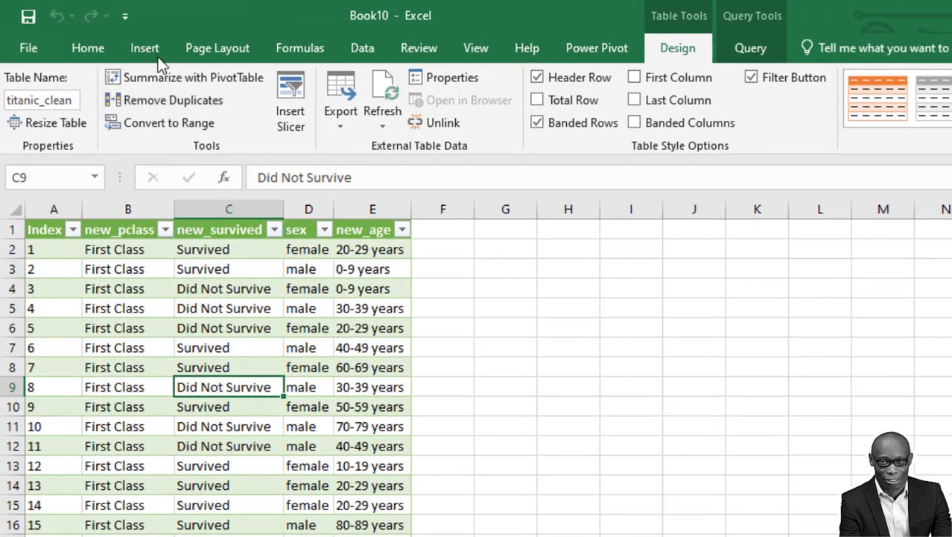
left_click(146, 52)
left_click(48, 119)
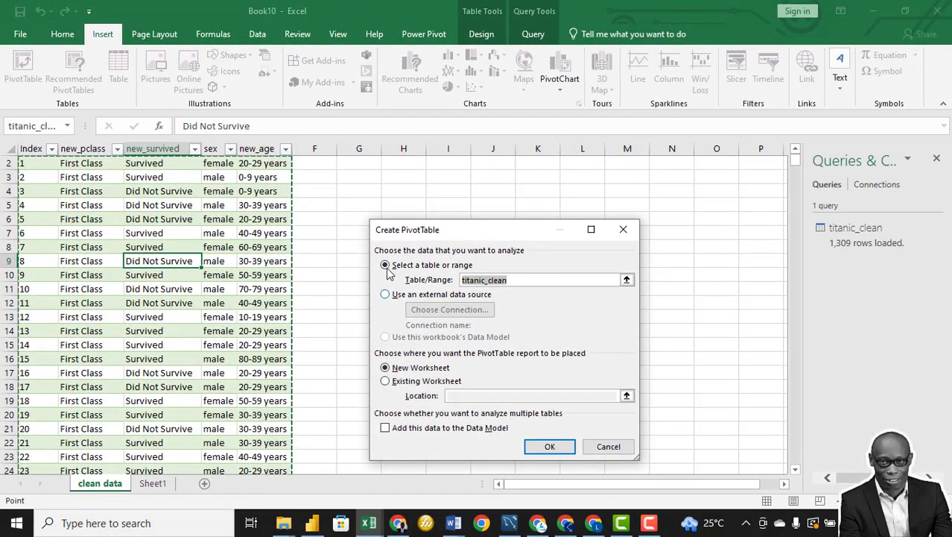
left_click(549, 446)
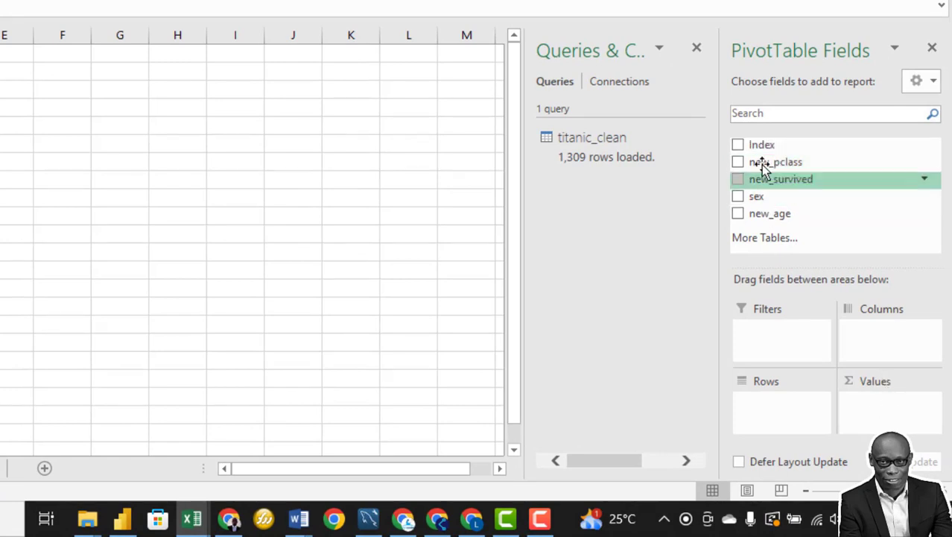
Count Index by new_survived rows: 809 did not survive, 500 survived, 1309 total
left_click_drag(763, 144, 894, 419)
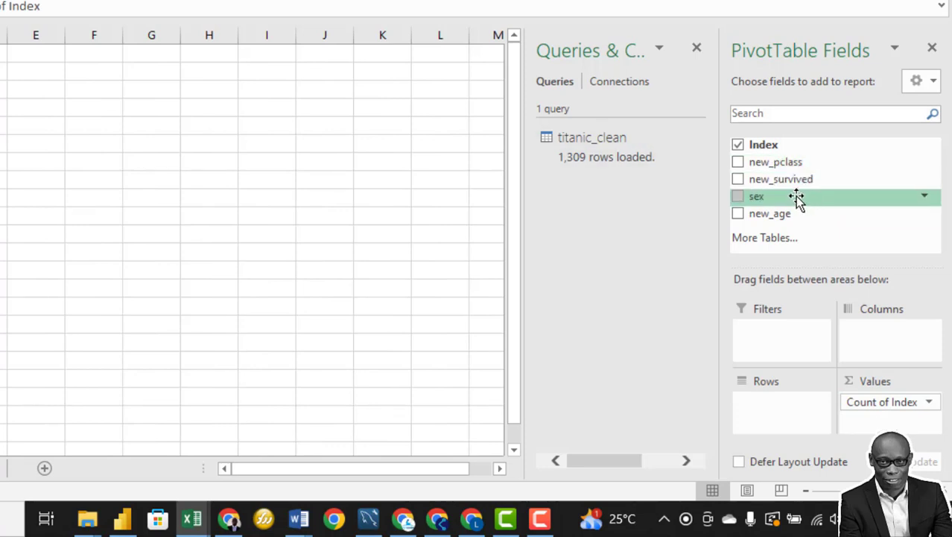
left_click_drag(782, 180, 784, 411)
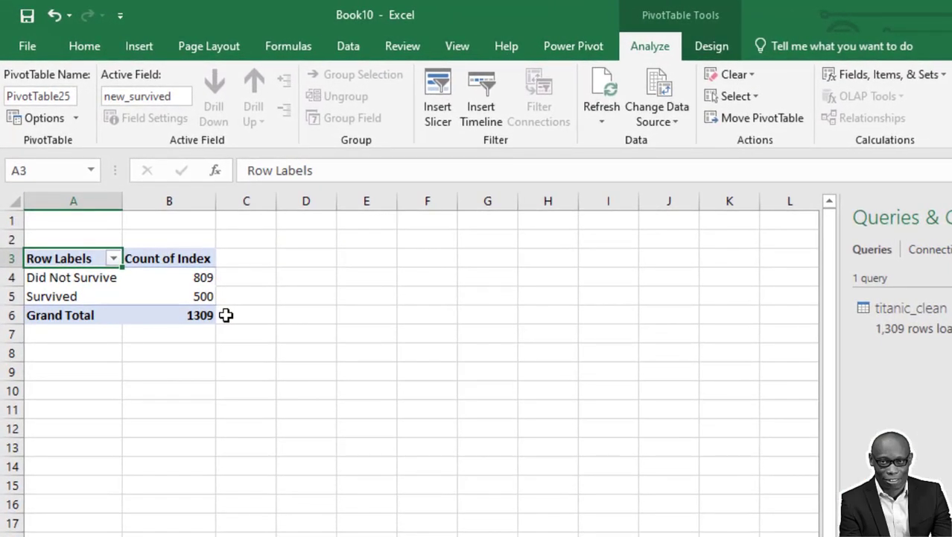
Show the survival counts as % of Column Total
mouse_move(194, 297)
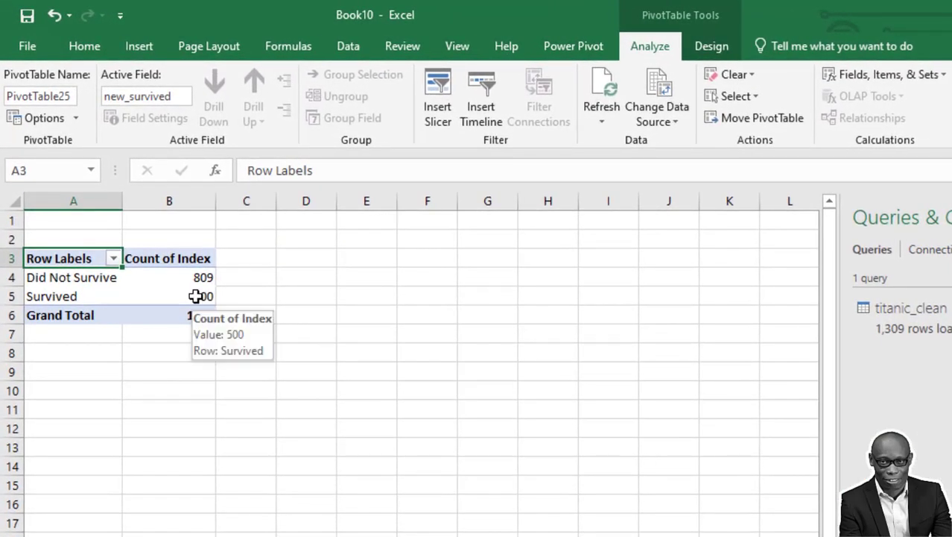
right_click(195, 295)
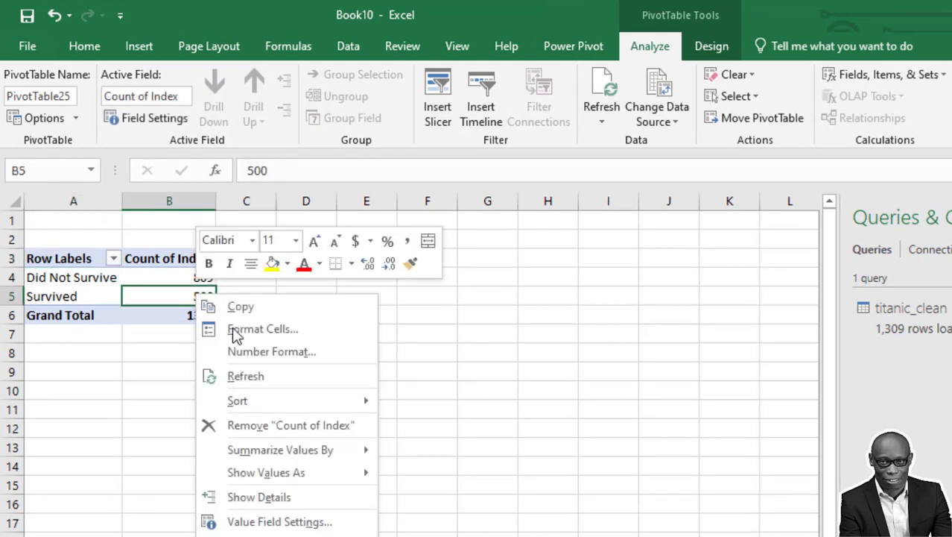
mouse_move(277, 474)
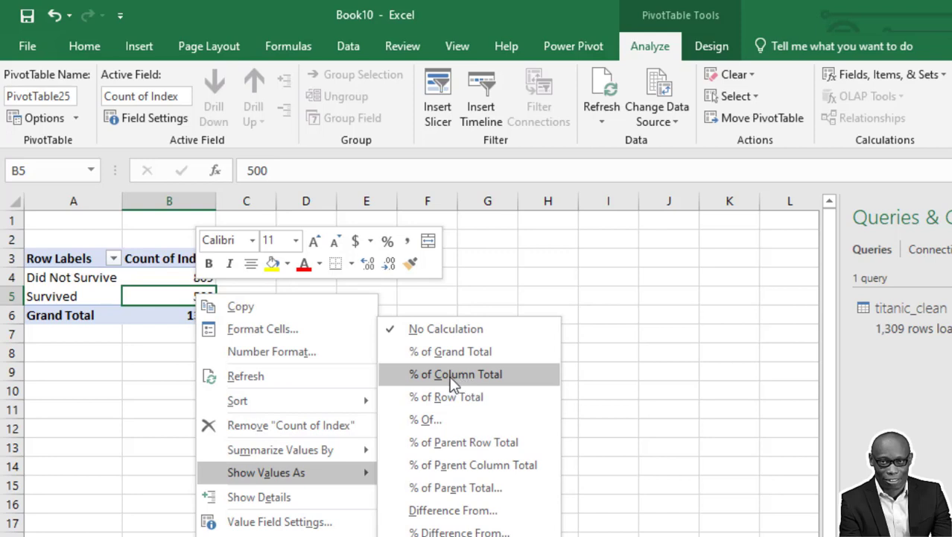
left_click(488, 377)
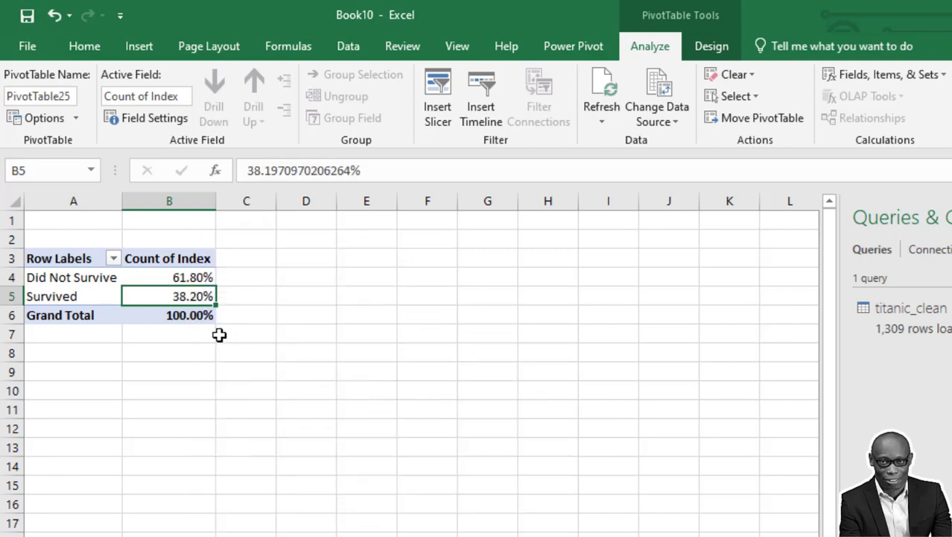
Format the survival percentages with one decimal place: 61.8% and 38.2%
right_click(178, 293)
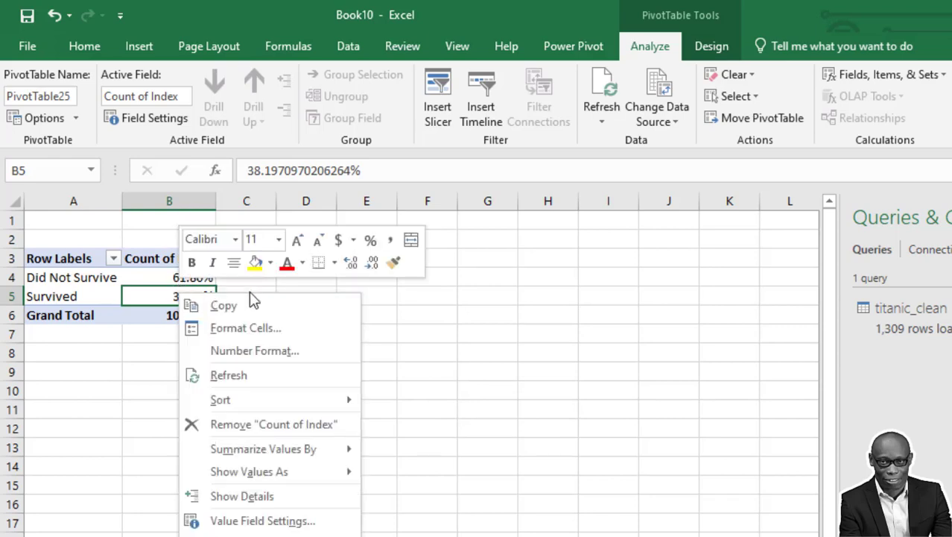
mouse_move(291, 400)
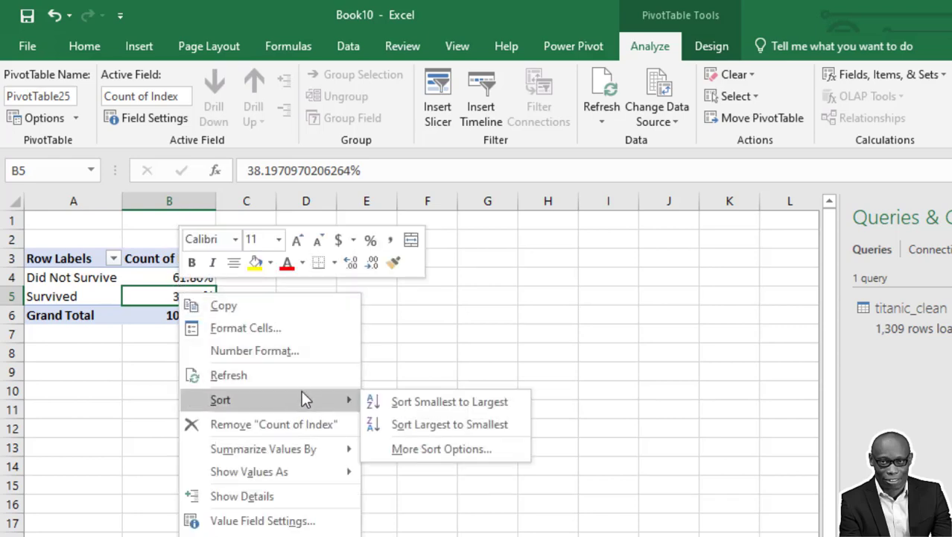
left_click(299, 347)
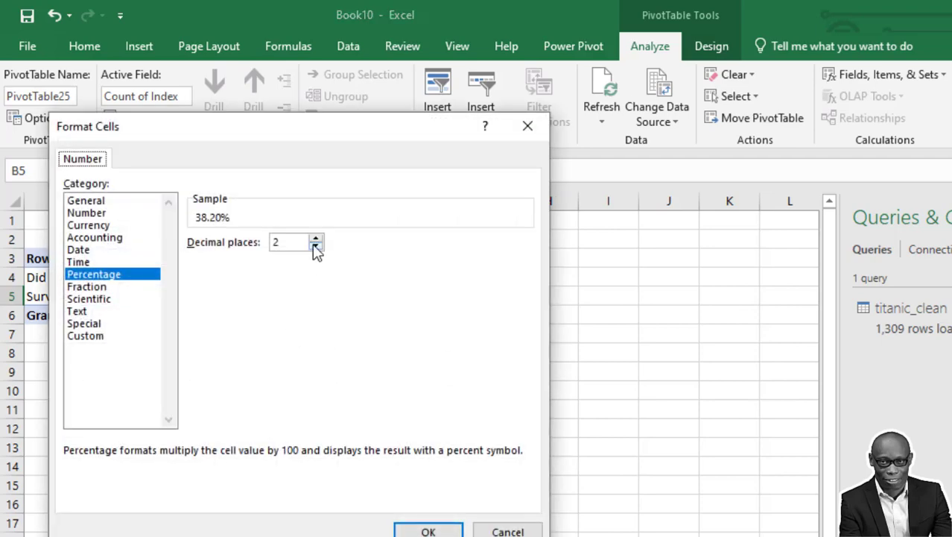
left_click(316, 246)
left_click(430, 530)
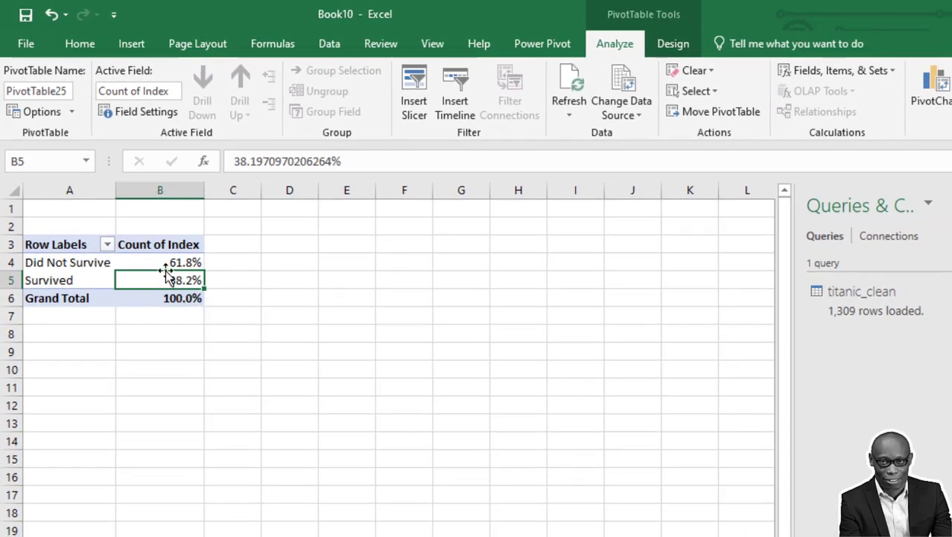
Insert a doughnut PivotChart of the survival percentages
left_click(933, 95)
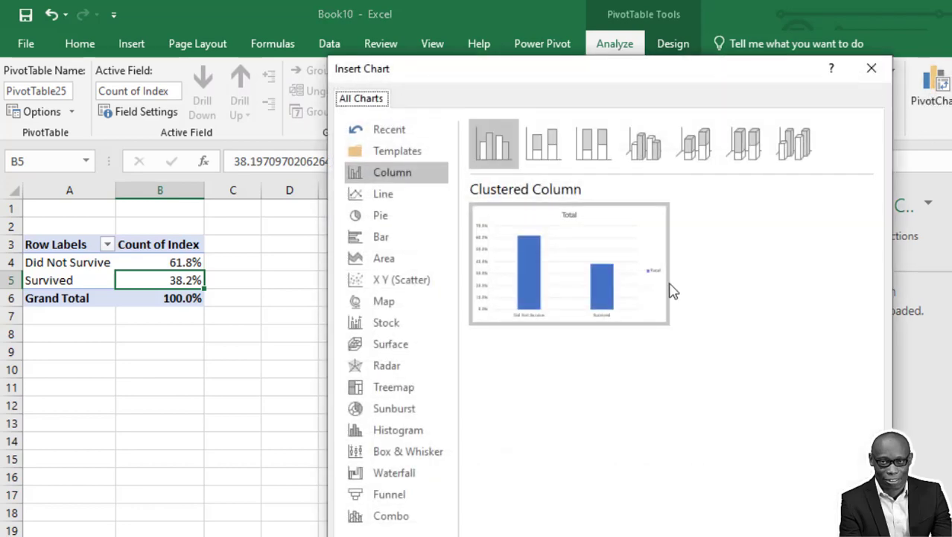
left_click(381, 216)
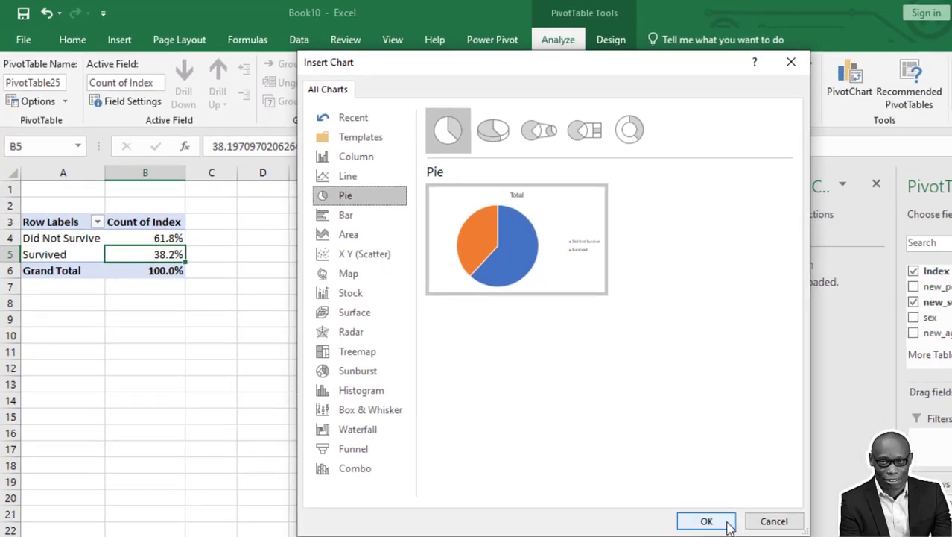
left_click(626, 129)
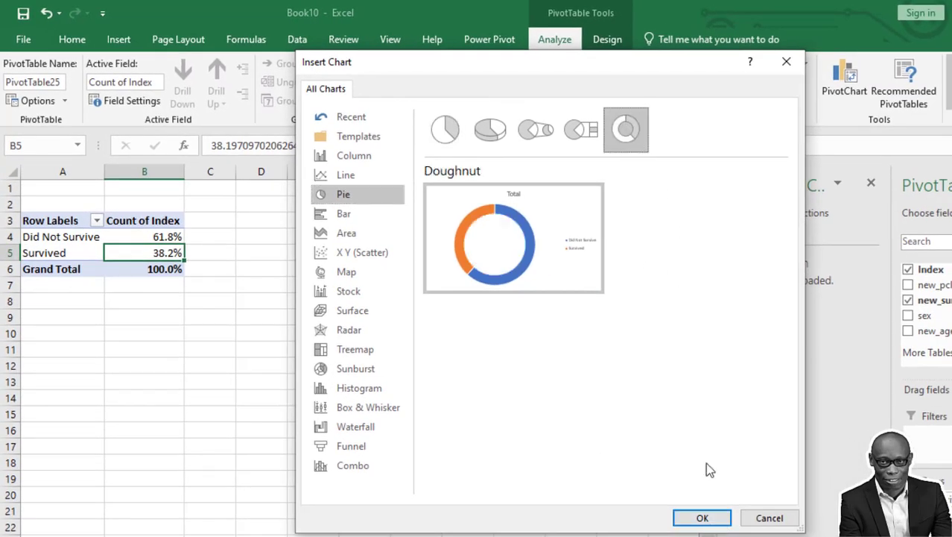
left_click(702, 519)
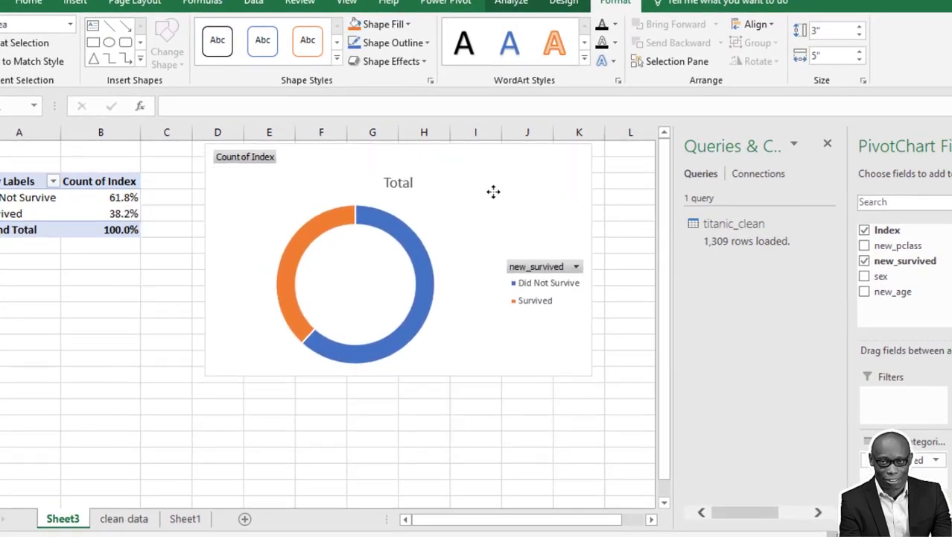
Set the doughnut series hole size to 60%
right_click(489, 203)
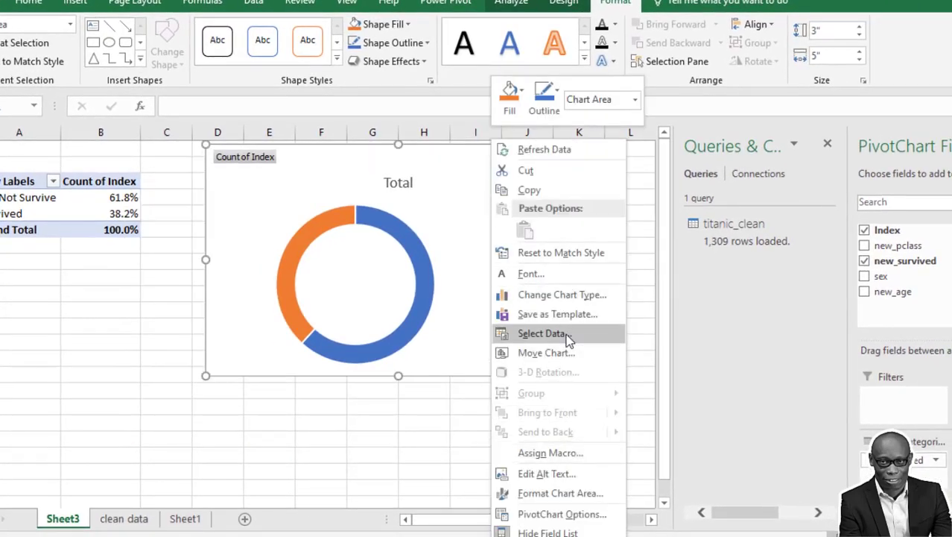
left_click(405, 335)
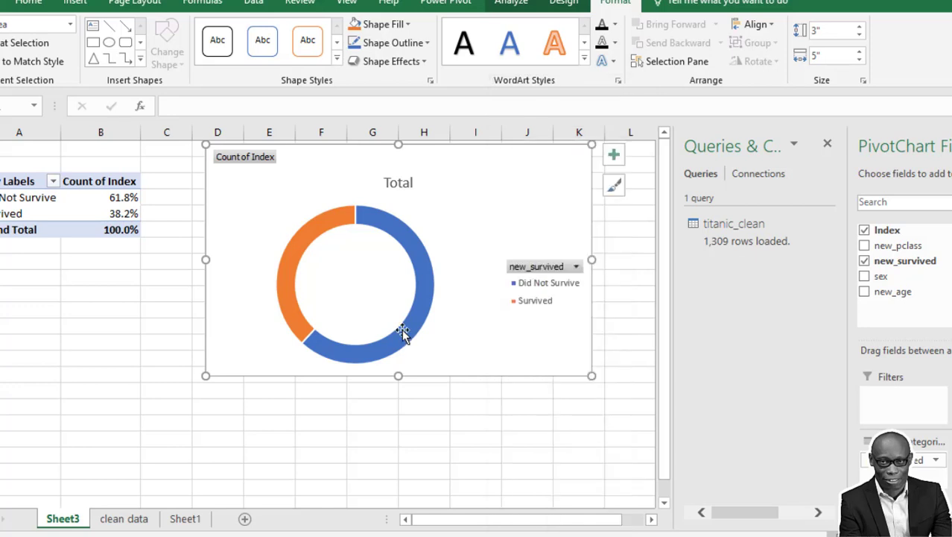
right_click(403, 333)
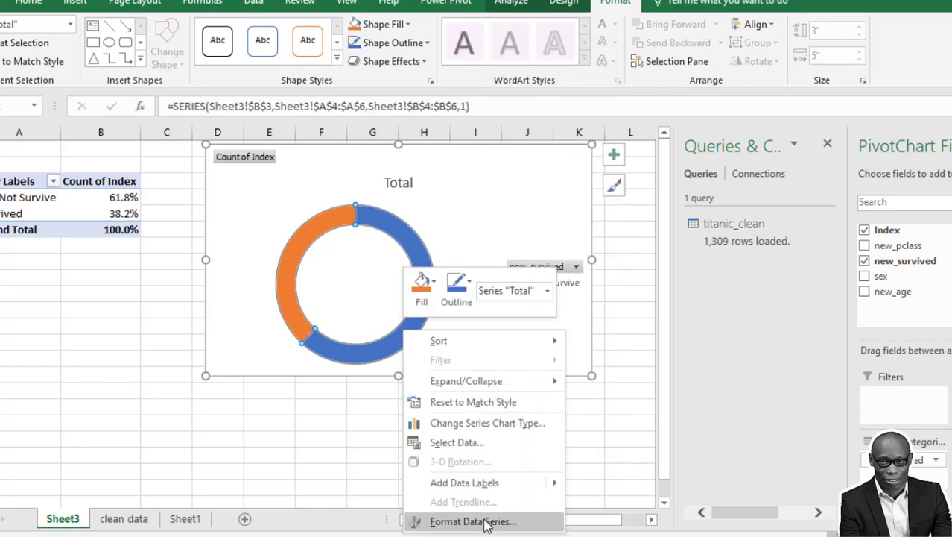
left_click(350, 355)
right_click(350, 356)
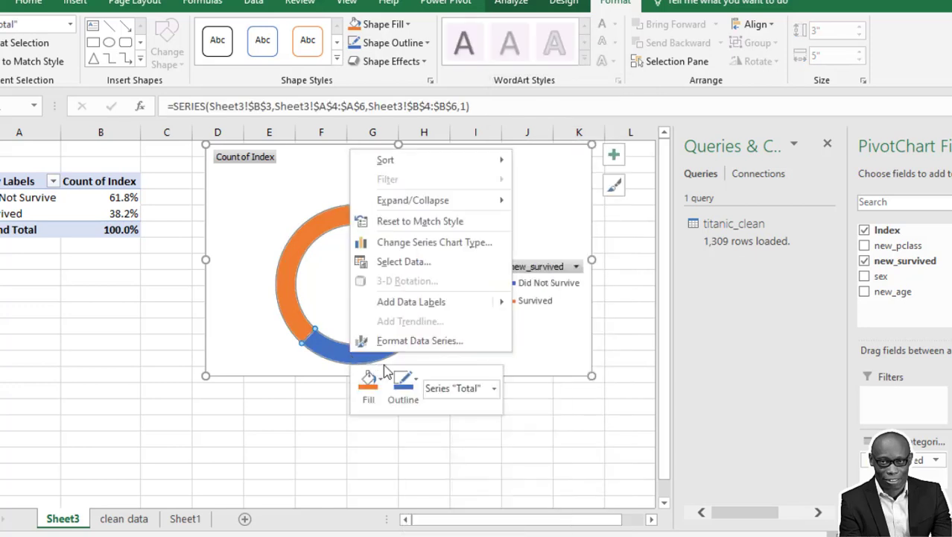
left_click(422, 343)
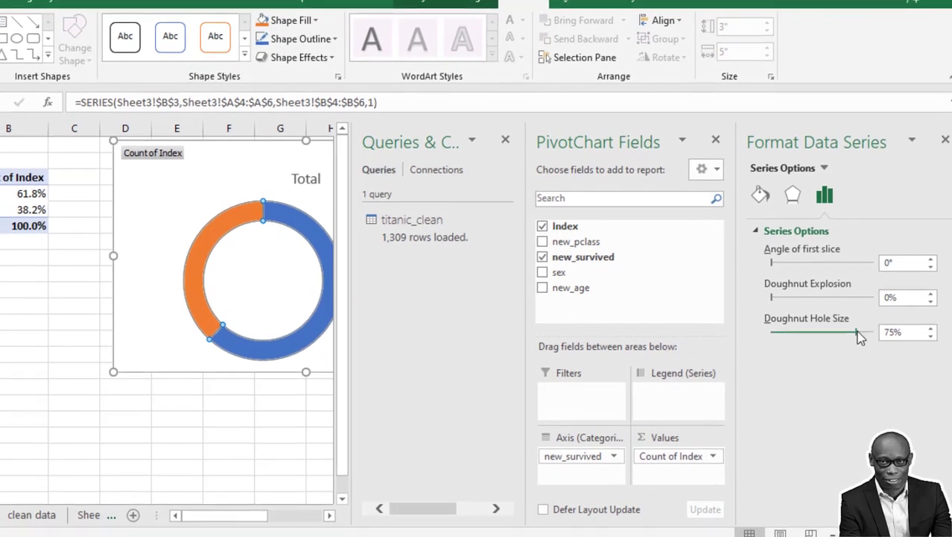
left_click_drag(856, 332, 828, 340)
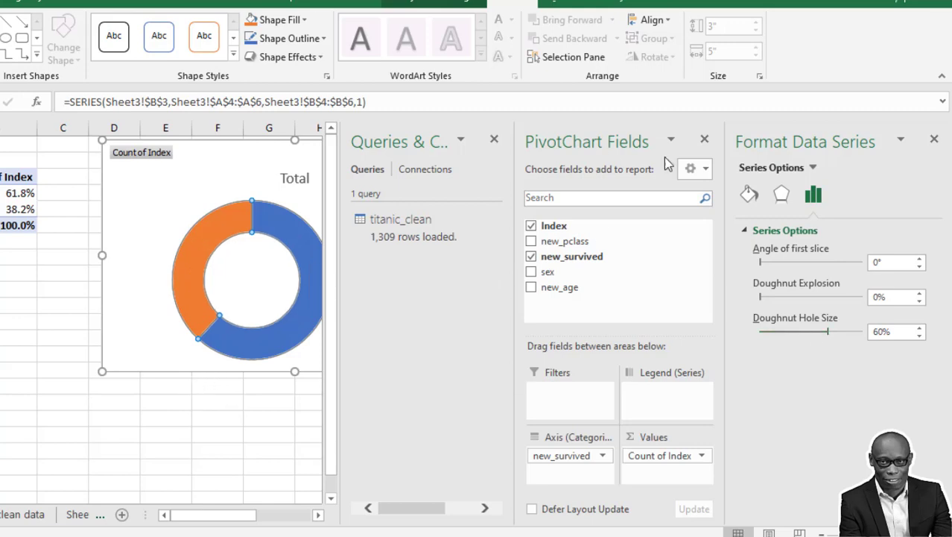
Close the Queries & Connections, PivotChart Fields and Format Data Series panes
left_click(495, 140)
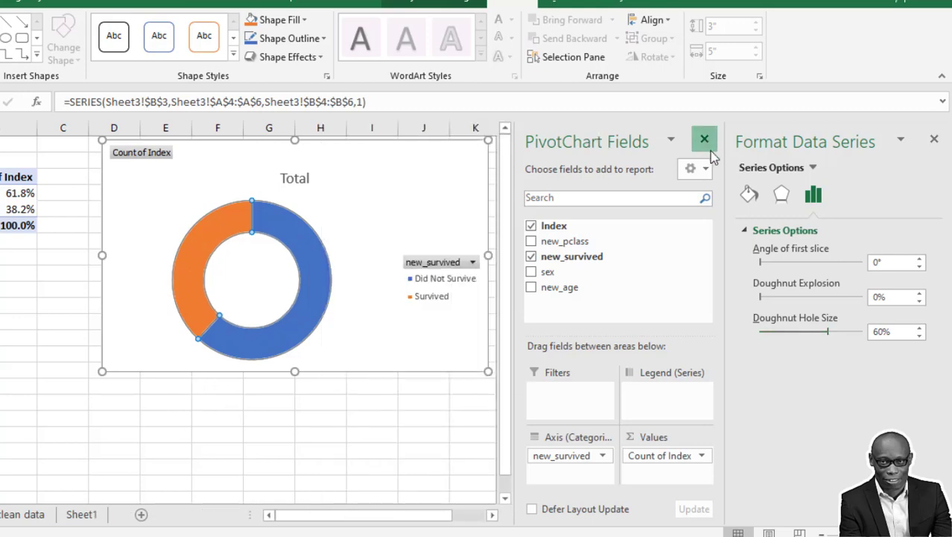
left_click(704, 139)
left_click(936, 140)
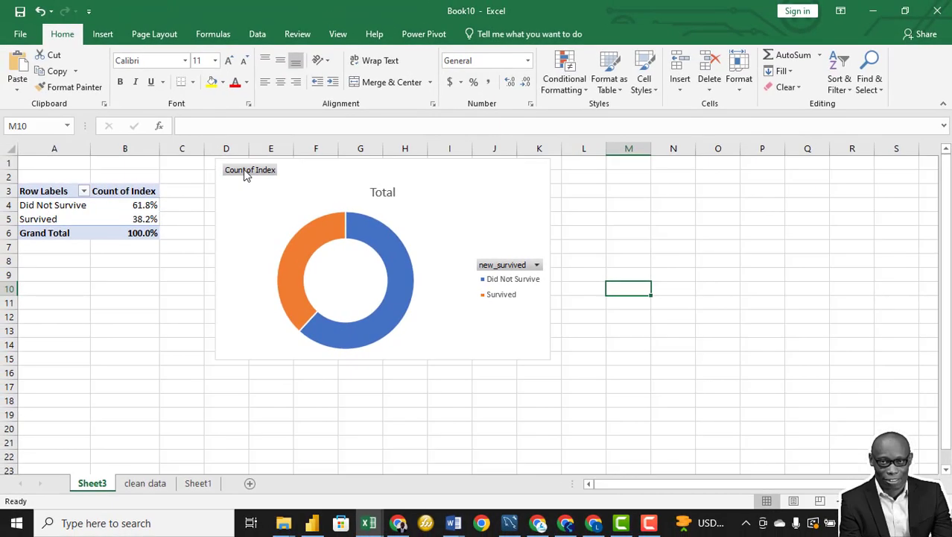
Hide the chart's field buttons, delete its Total title, and position it beside the pivot table
right_click(141, 152)
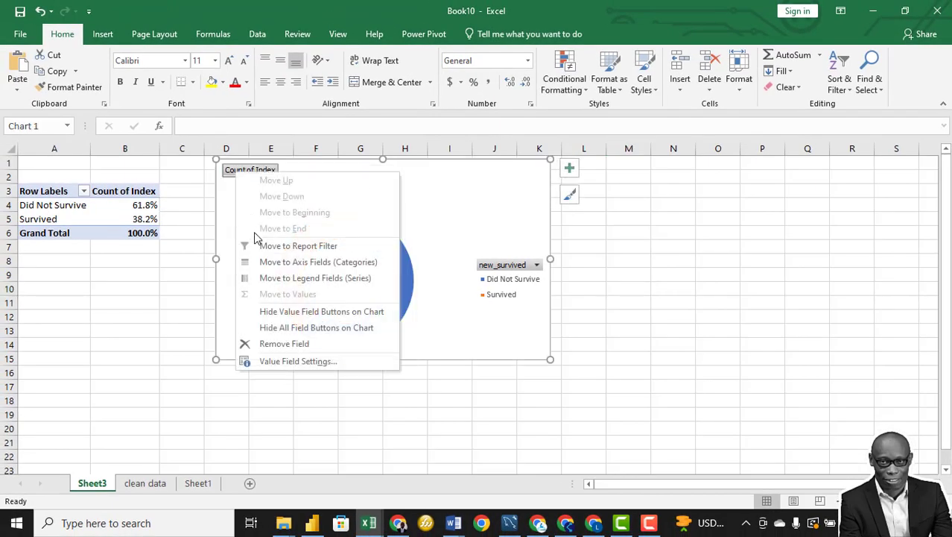
left_click(286, 321)
left_click(384, 178)
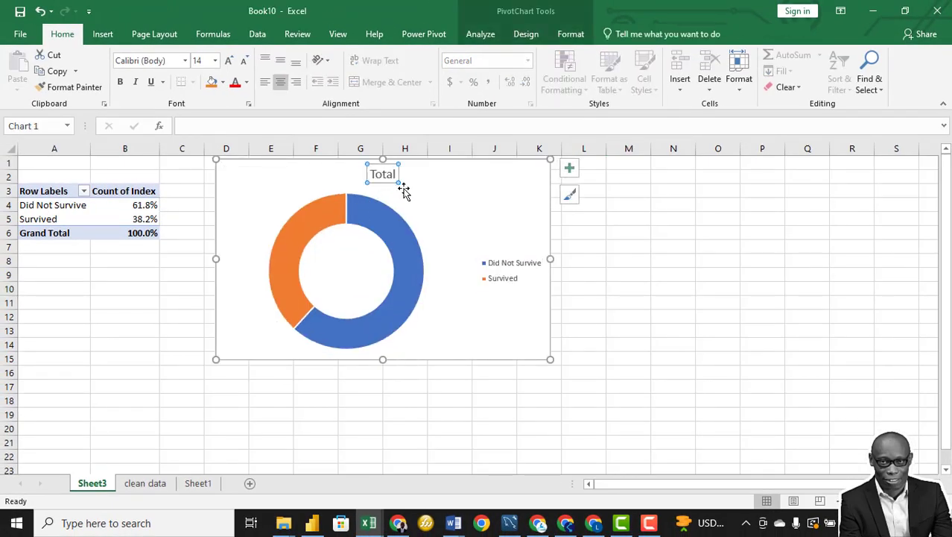
key("Delete")
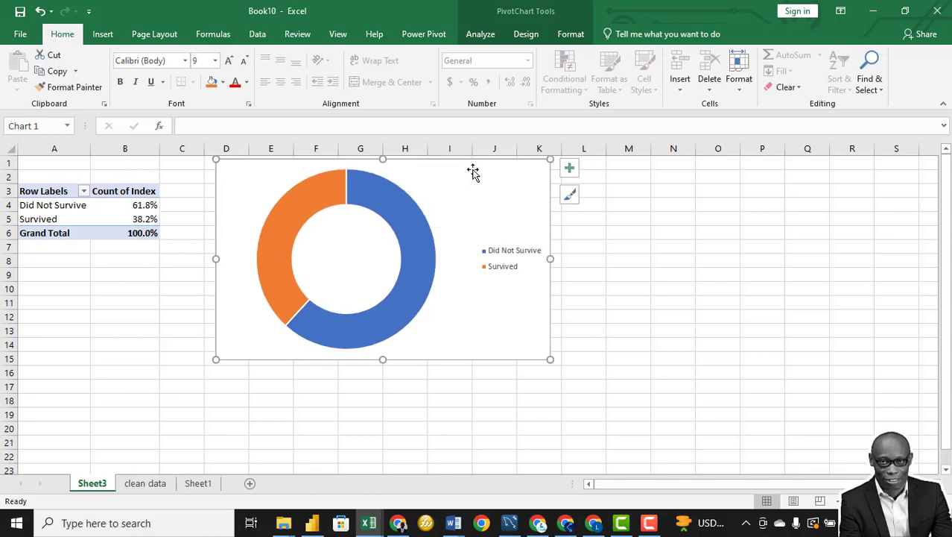
left_click_drag(470, 171, 447, 183)
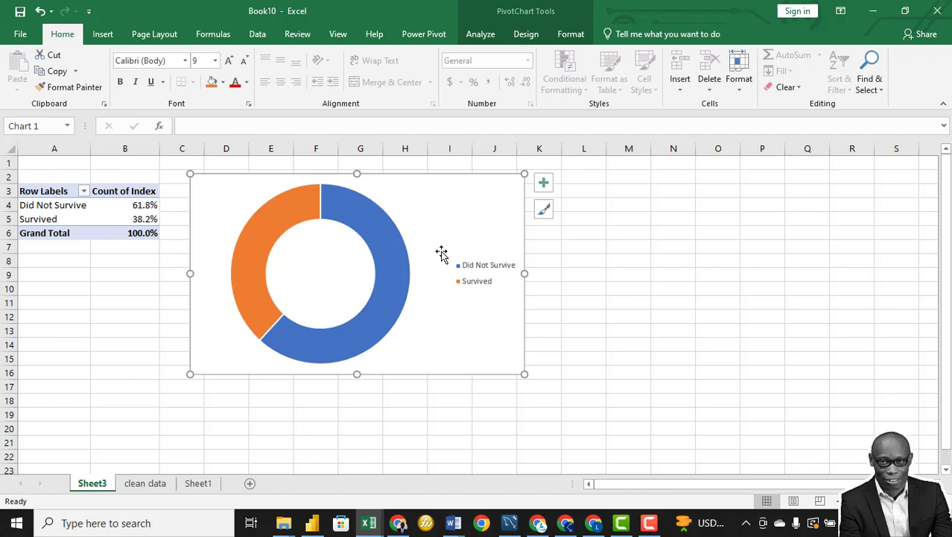
mouse_move(448, 212)
left_mouse_down()
mouse_move(472, 202)
mouse_move(450, 204)
left_mouse_up()
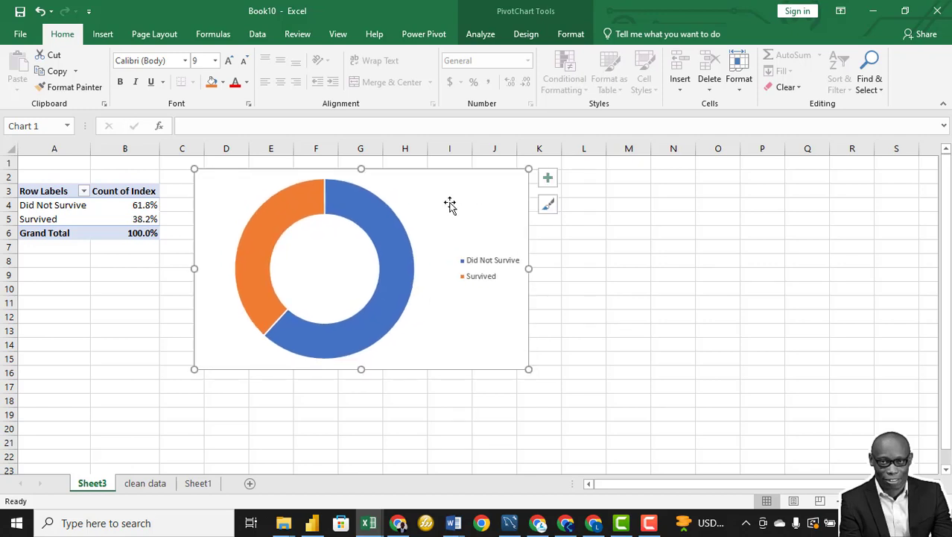
Rename Sheet3 to Survival and return to the clean data sheet
right_click(85, 484)
left_click(149, 357)
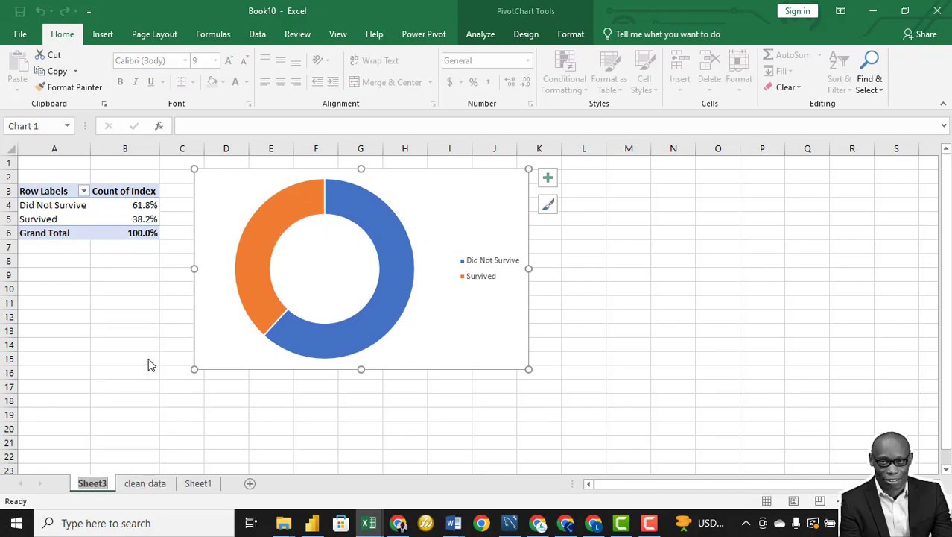
type("Survi")
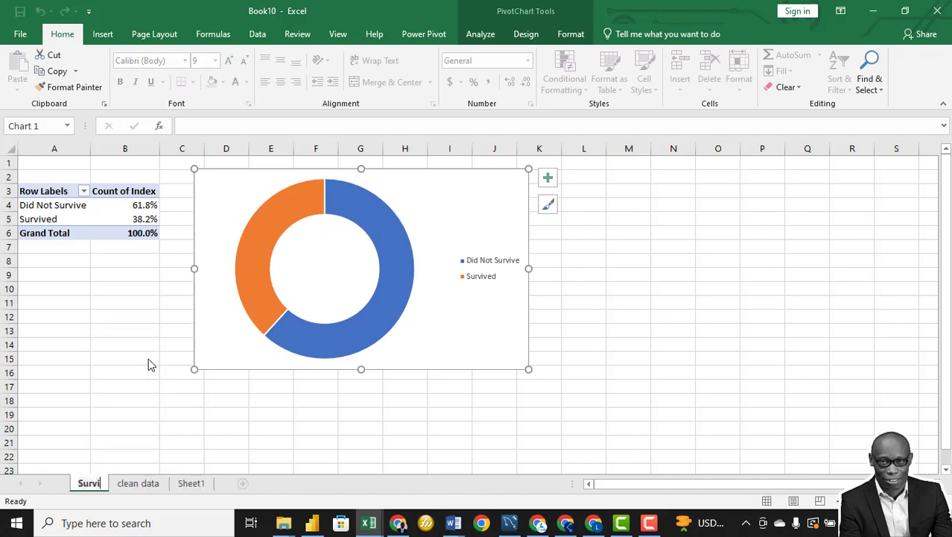
type("val")
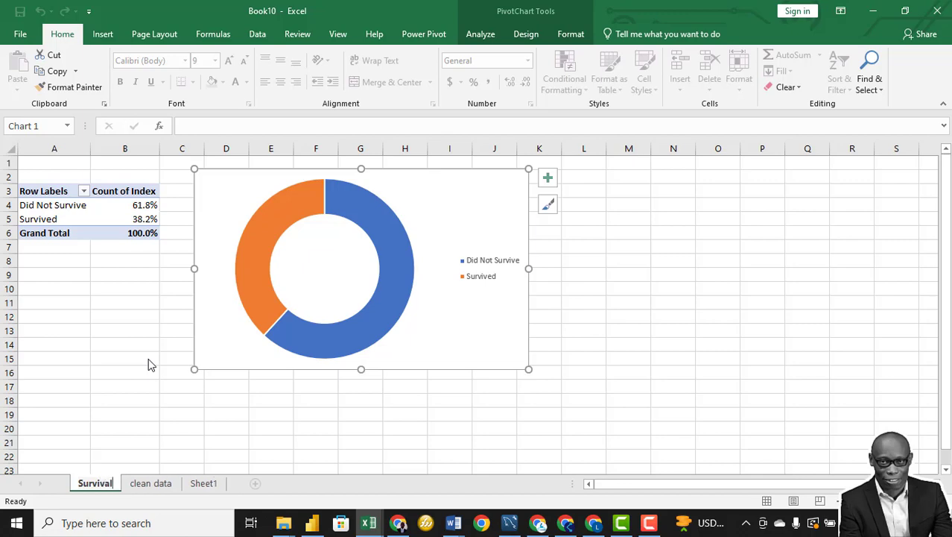
left_click(136, 348)
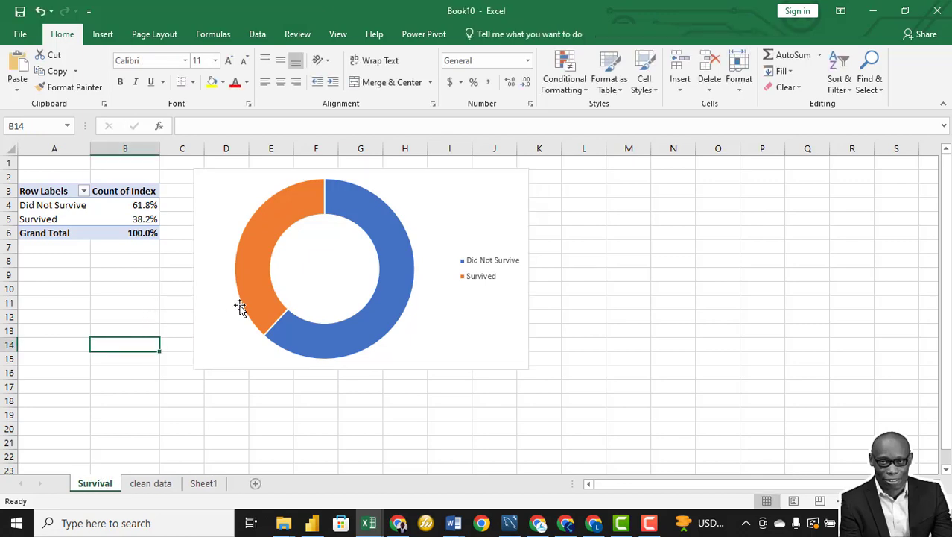
left_click(149, 485)
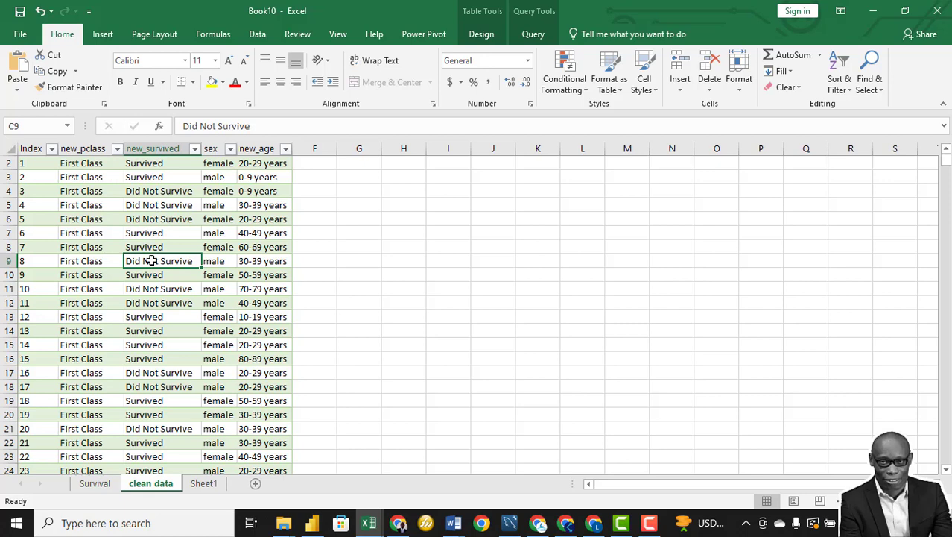
Insert a new PivotTable from titanic_clean on a new worksheet
left_click(102, 34)
left_click(23, 69)
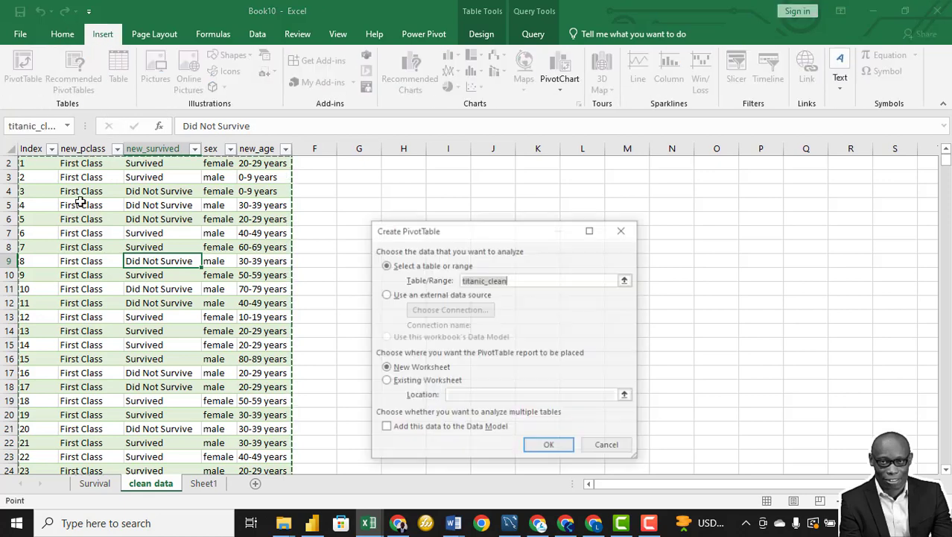
left_click(535, 445)
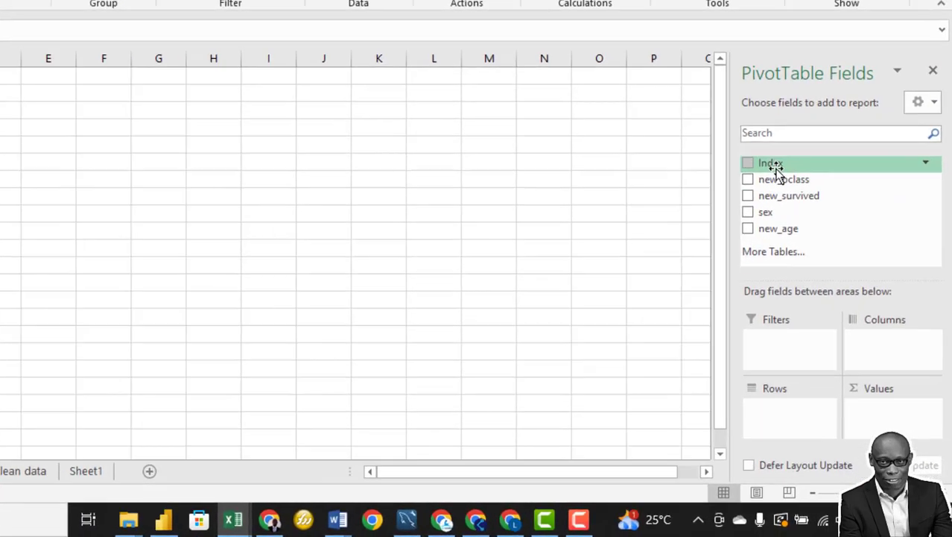
Count Index by new_pclass: First Class 323, Low Class 709, Middle Class 277
left_click_drag(809, 236, 888, 383)
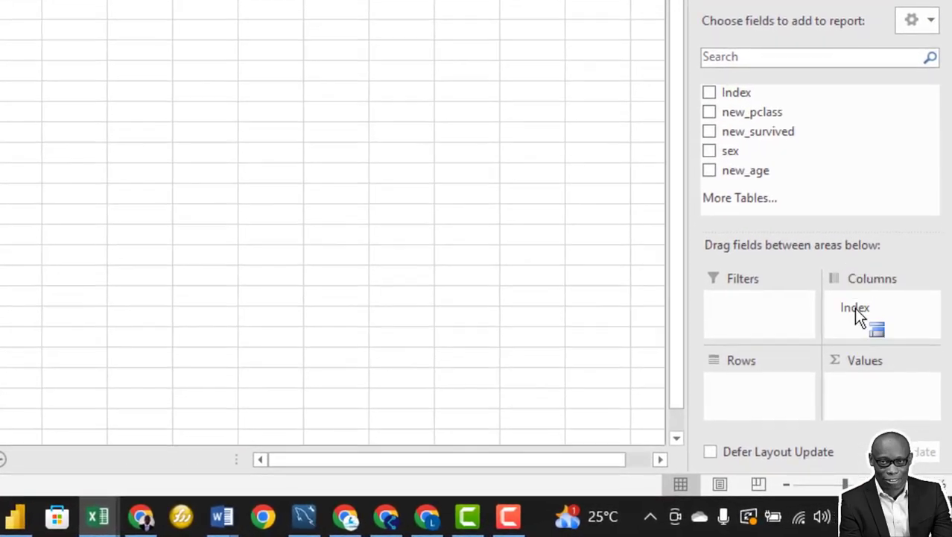
left_click_drag(856, 309, 877, 381)
left_click_drag(756, 113, 764, 386)
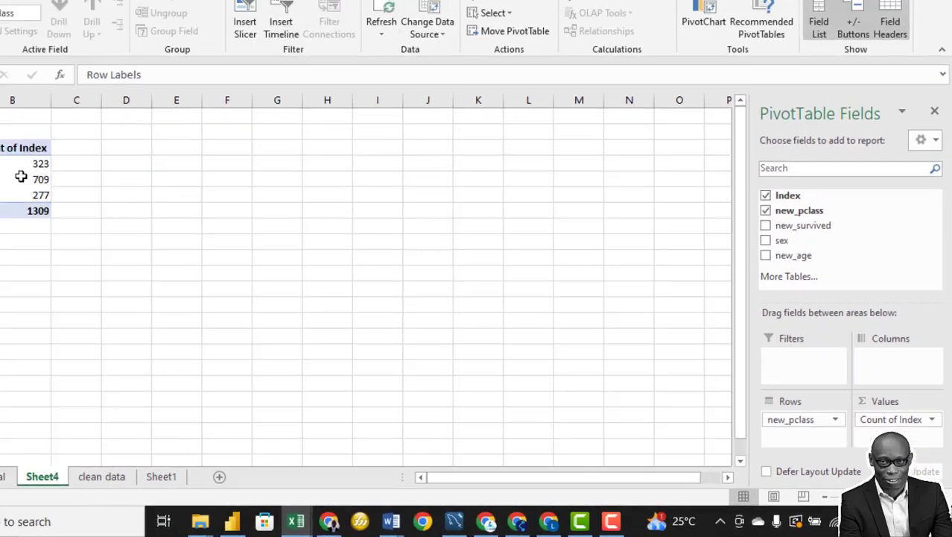
left_click(35, 164)
right_click(39, 165)
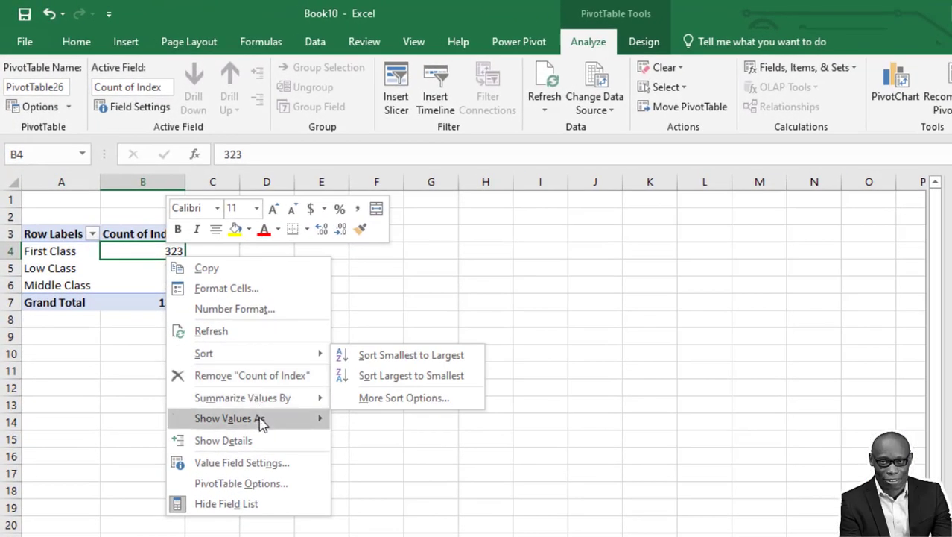
Show the class counts as % of Column Total with one decimal place
mouse_move(253, 398)
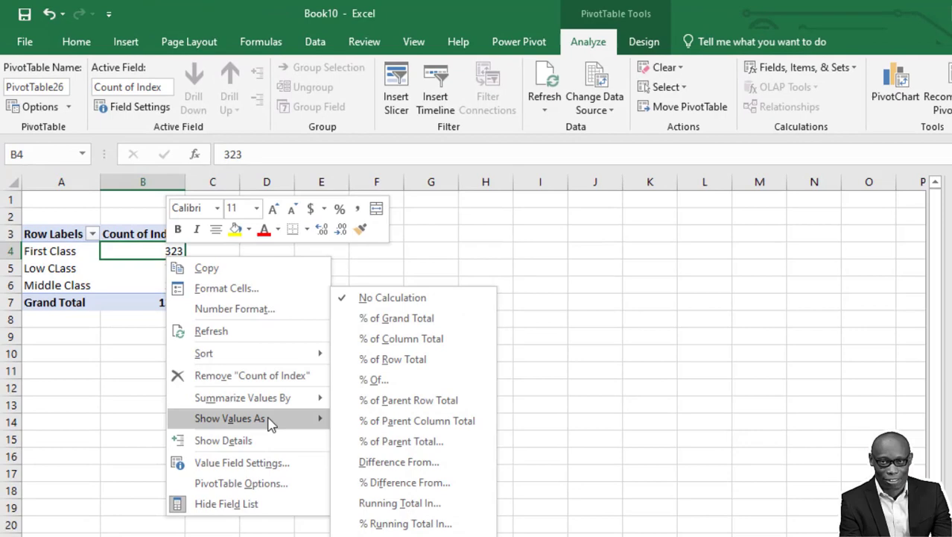
left_click(389, 340)
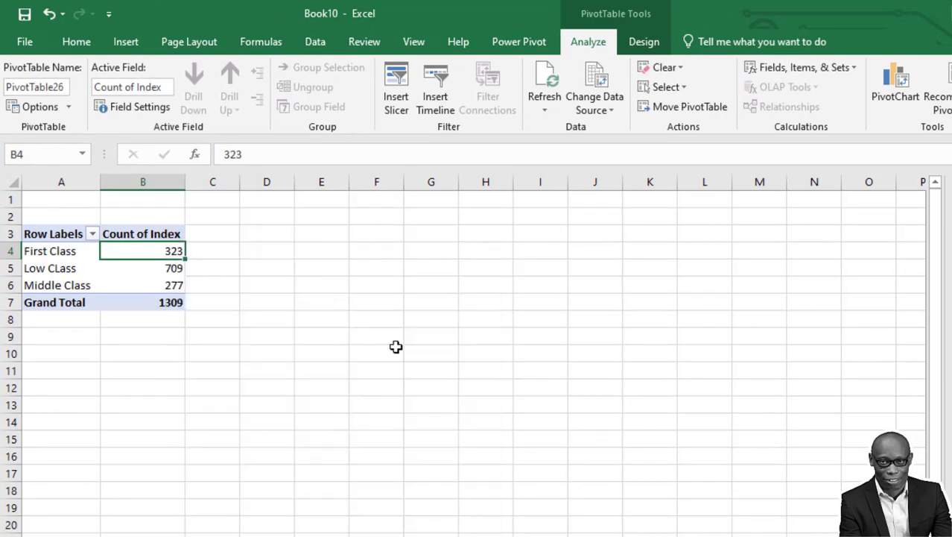
right_click(162, 248)
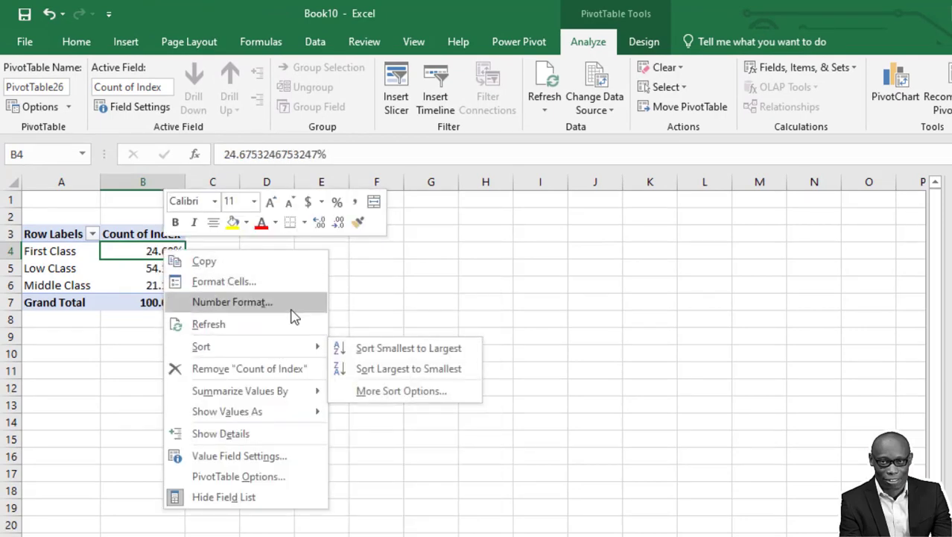
left_click(290, 306)
left_click(305, 217)
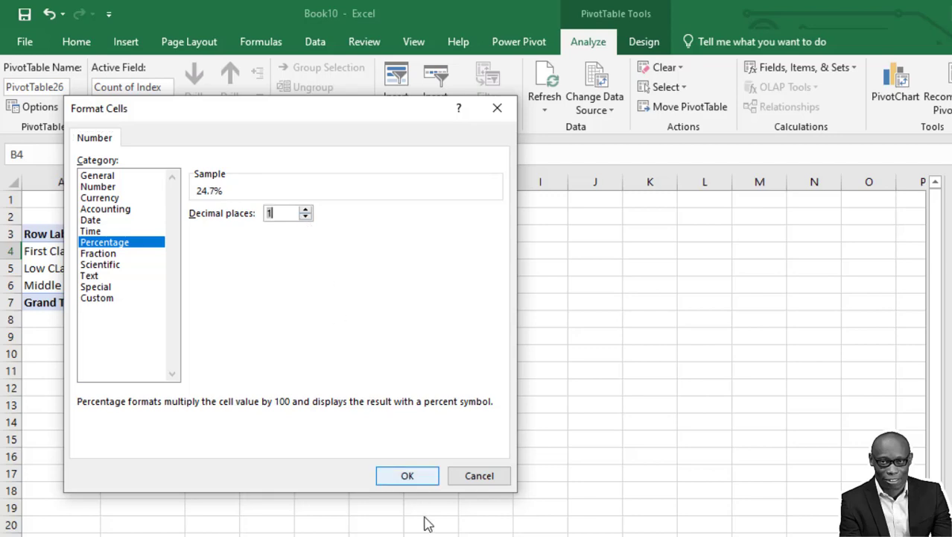
left_click(408, 477)
left_click(501, 375)
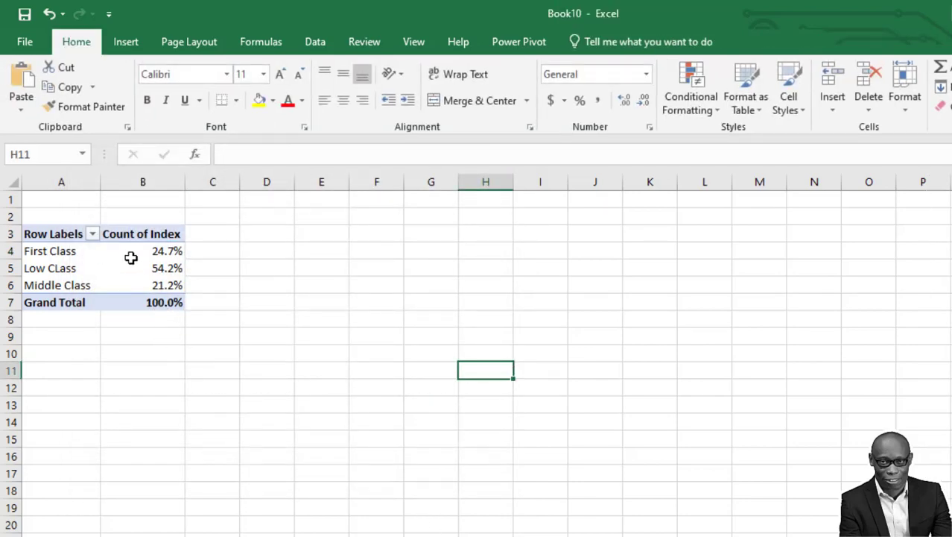
Sort classes largest to smallest: Low 54.2%, First 24.7%, Middle 21.2%
right_click(160, 269)
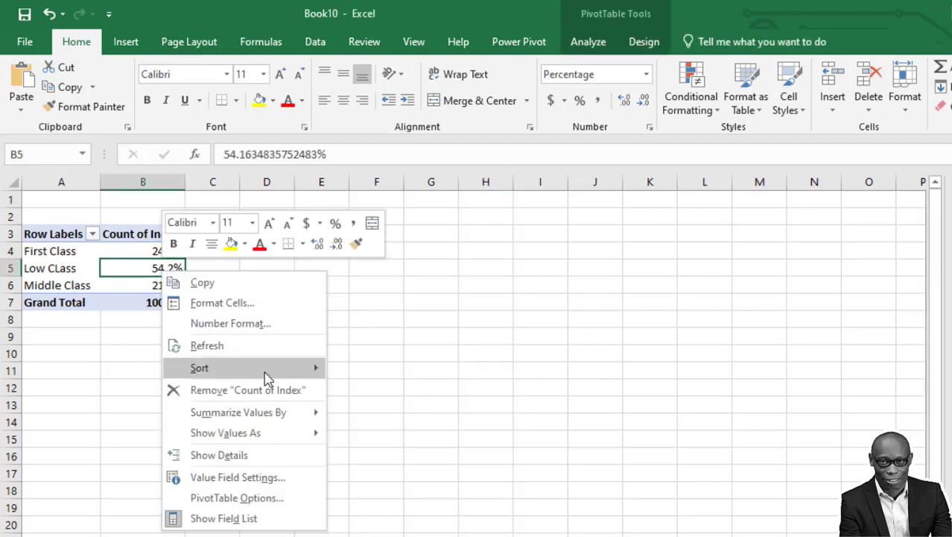
mouse_move(263, 368)
left_click(376, 390)
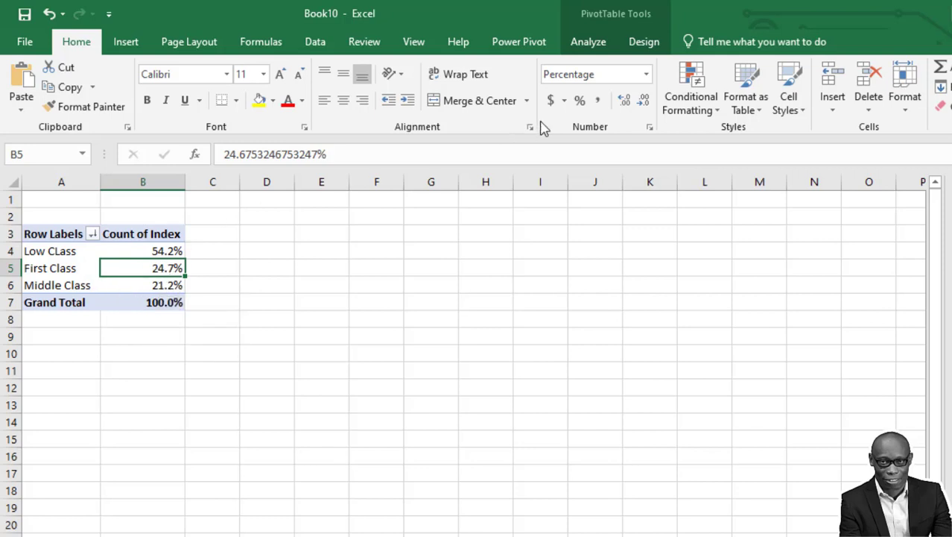
Insert a clustered column PivotChart of the class shares beside the pivot table
left_click(589, 43)
left_click(895, 103)
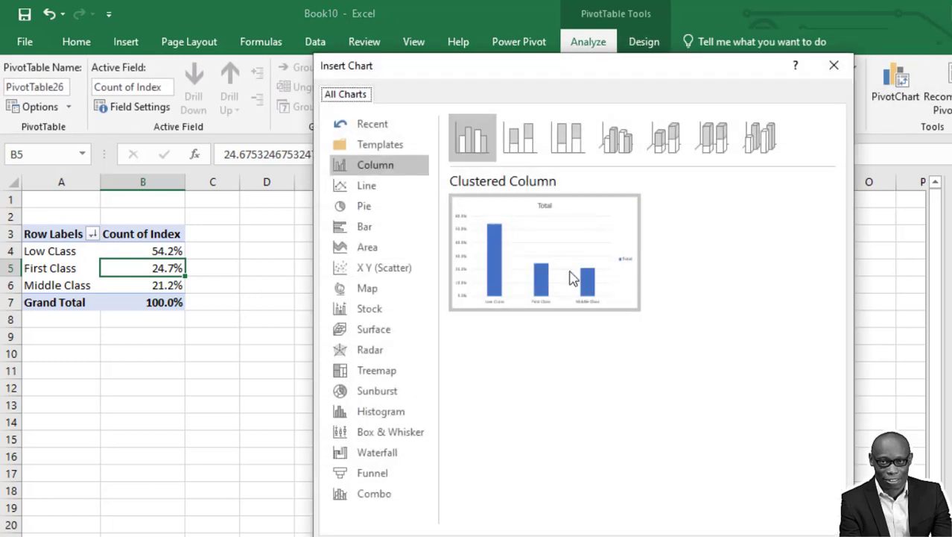
left_click(367, 207)
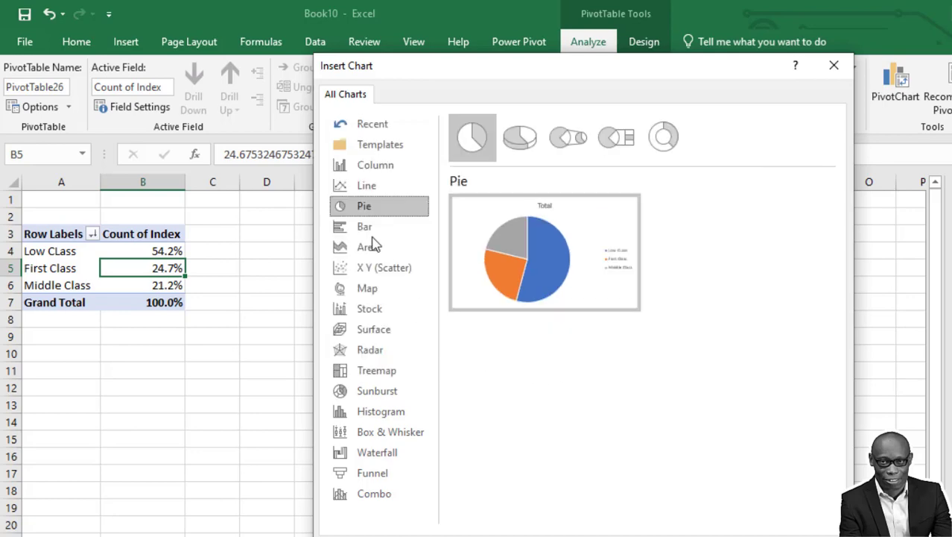
left_click(375, 164)
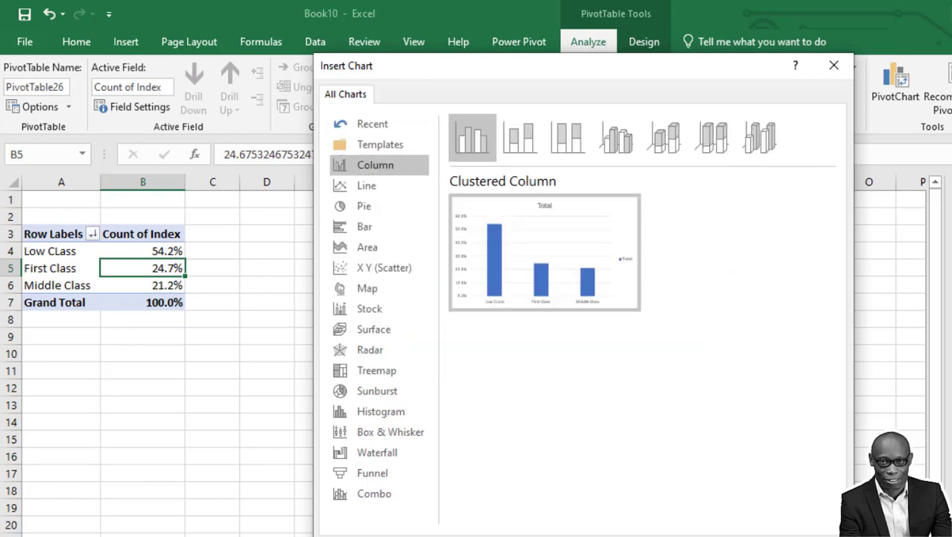
left_click(737, 527)
left_click_drag(392, 272, 375, 206)
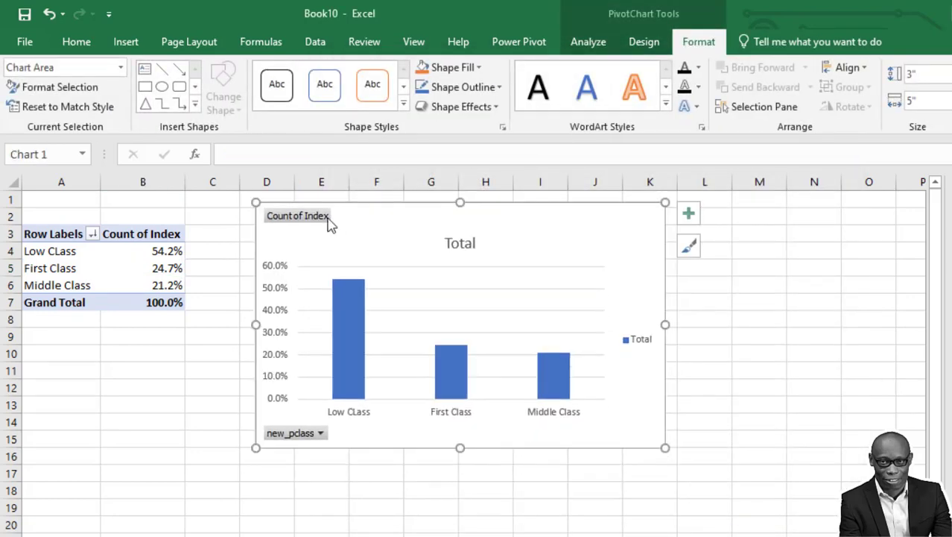
Remove the chart's field buttons, value axis, gridlines, Total title and legend
right_click(309, 218)
left_click(396, 405)
left_click(277, 249)
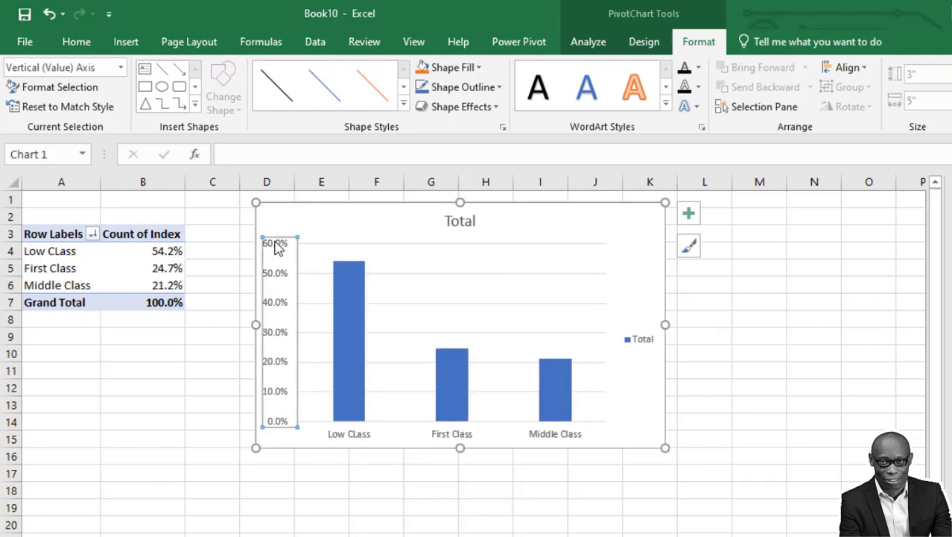
key("Delete")
left_click(375, 246)
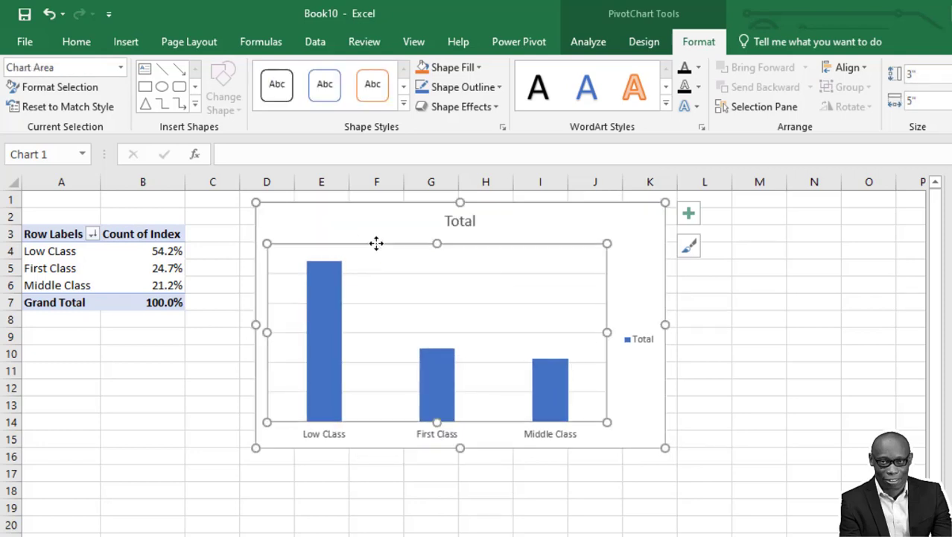
left_click(401, 277)
key("Delete")
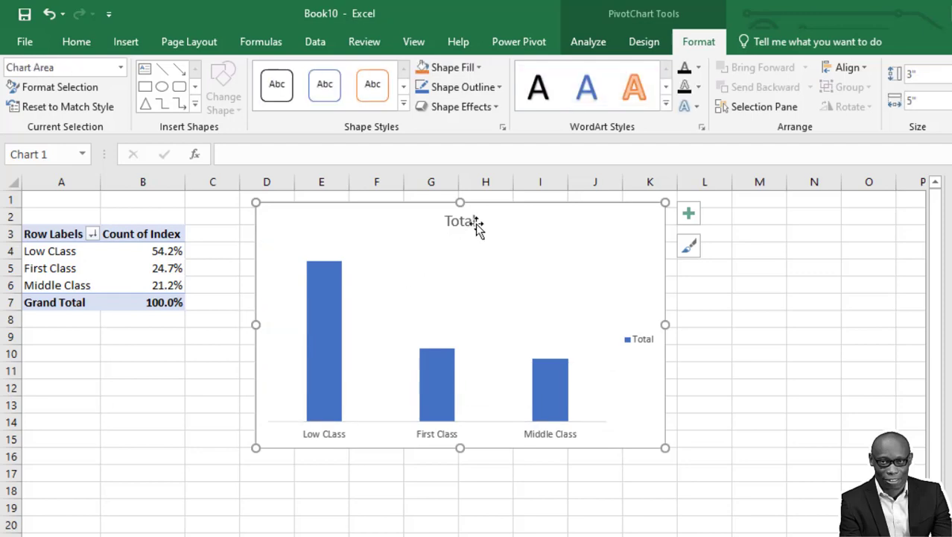
left_click(477, 228)
key("Delete")
left_click(638, 325)
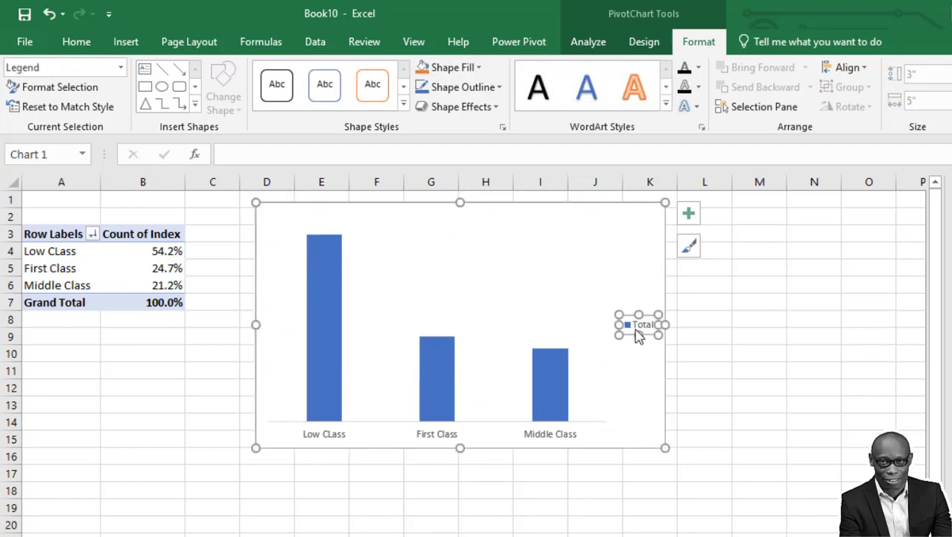
key("Delete")
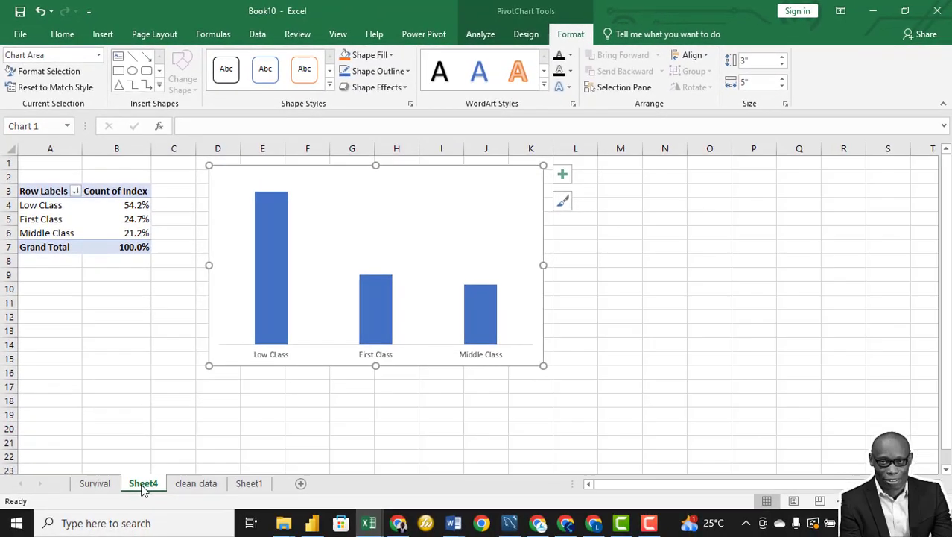
Rename the sheet to Class
right_click(142, 483)
left_click(181, 354)
type("Class")
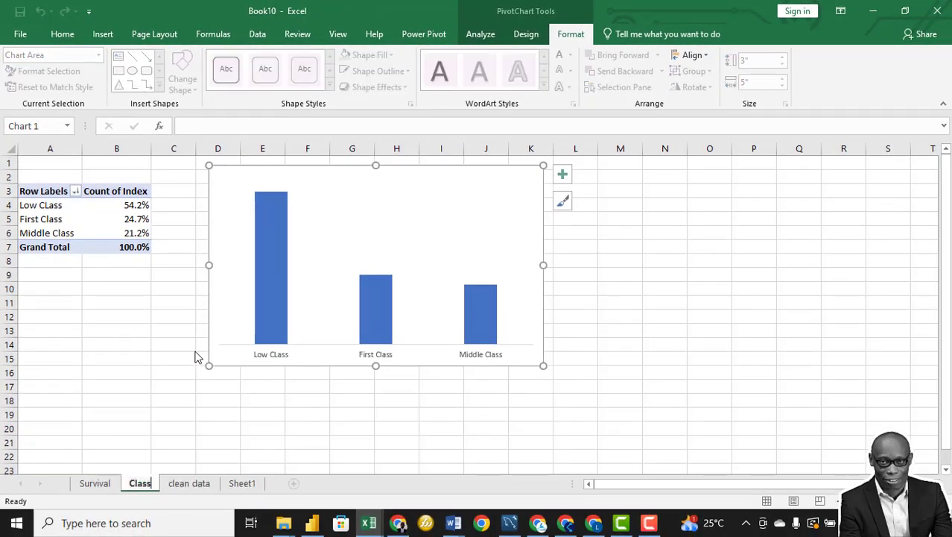
key("Return")
left_click(223, 400)
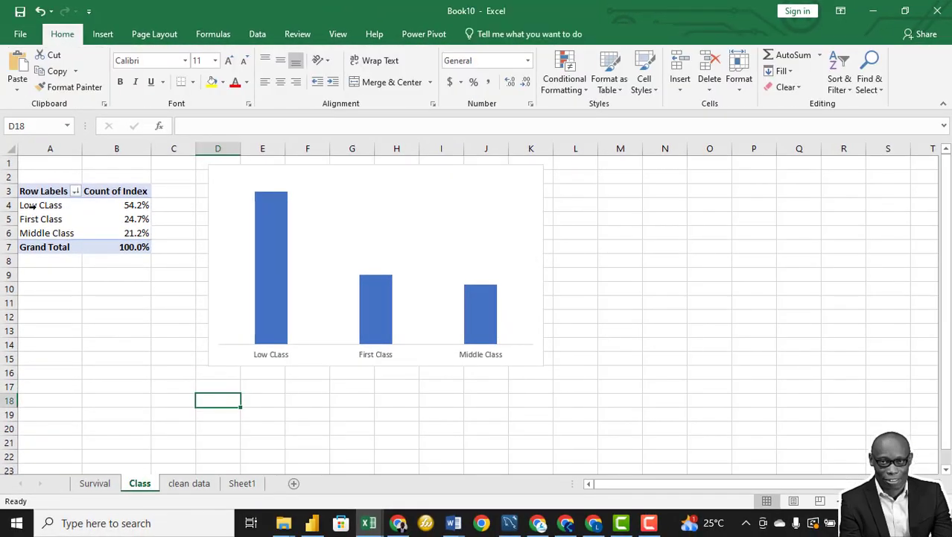
Copy the class pivot table and paste it at cell A21
left_click(53, 209)
key("ctrl+a")
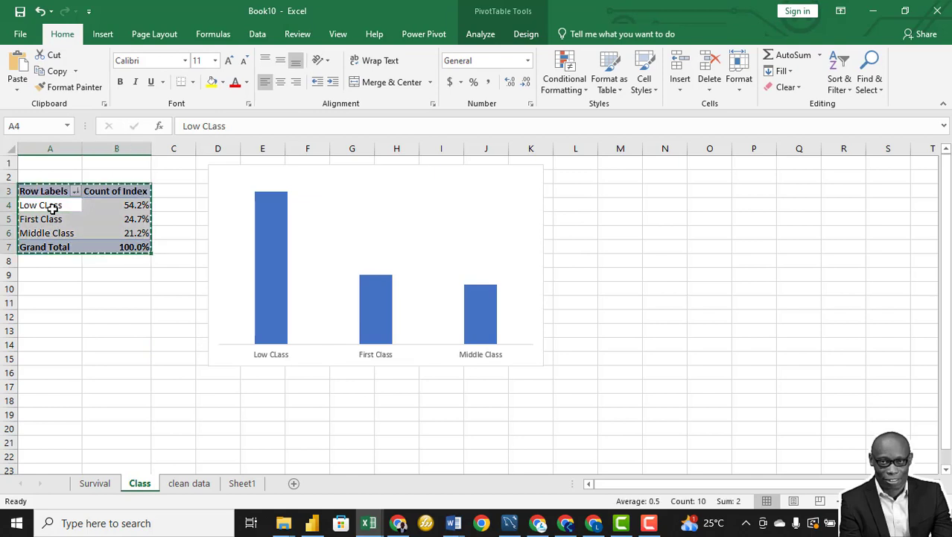
key("ctrl+c")
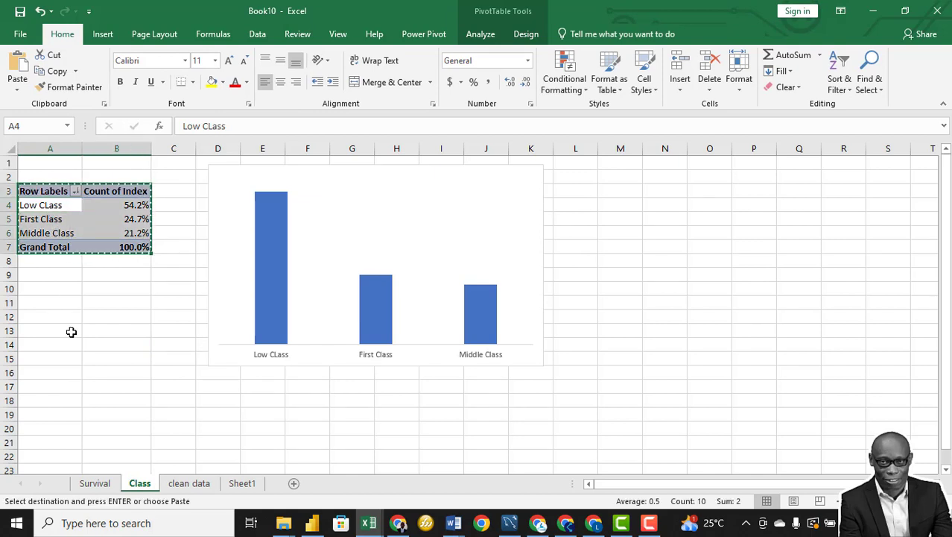
left_click(43, 443)
key("ctrl+v")
scroll(137, 402, "down", 3)
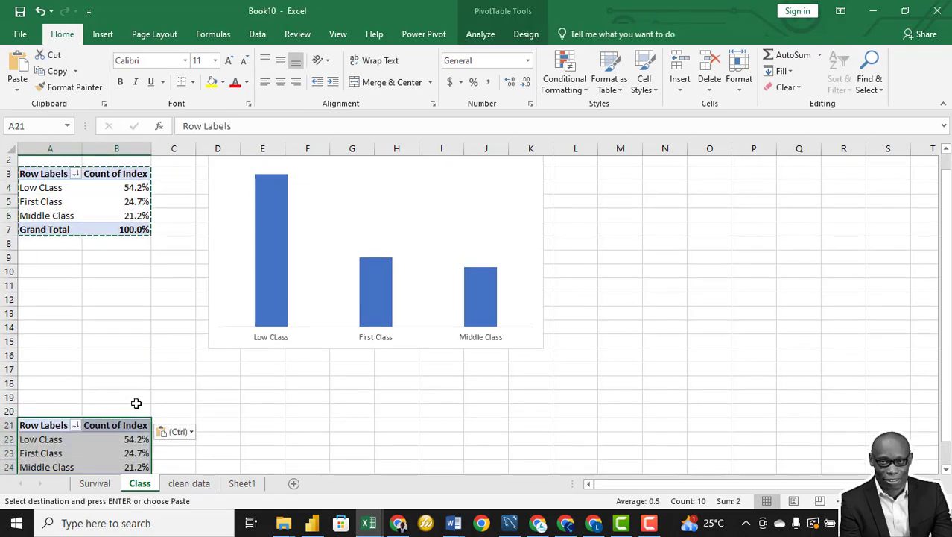
left_click(128, 330)
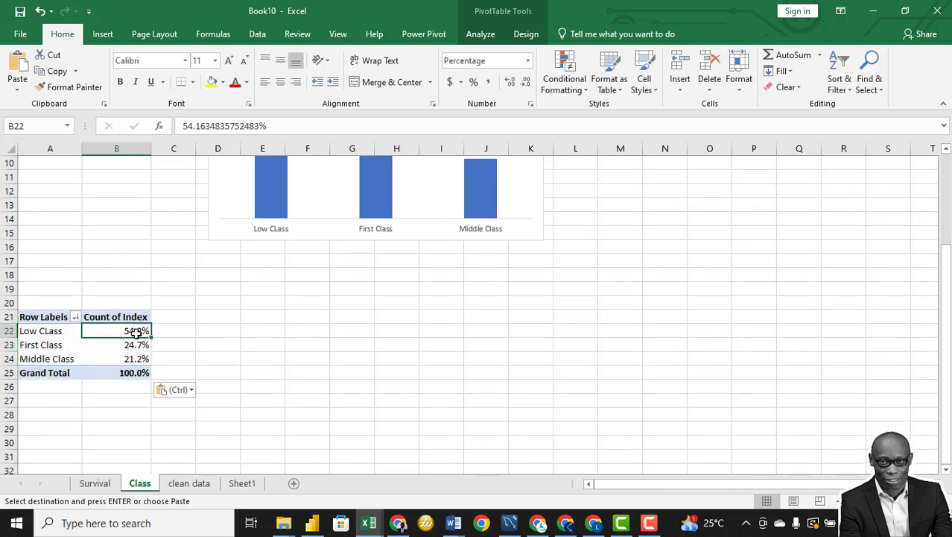
Add new_survived to the copied pivot's Columns, e.g. Low Class 65.3% versus 36.2%
left_click(525, 35)
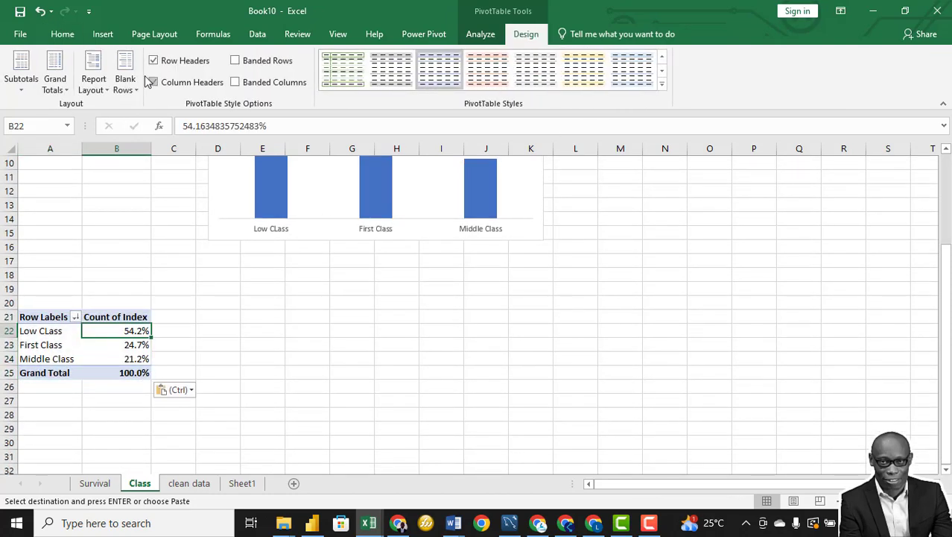
left_click(483, 34)
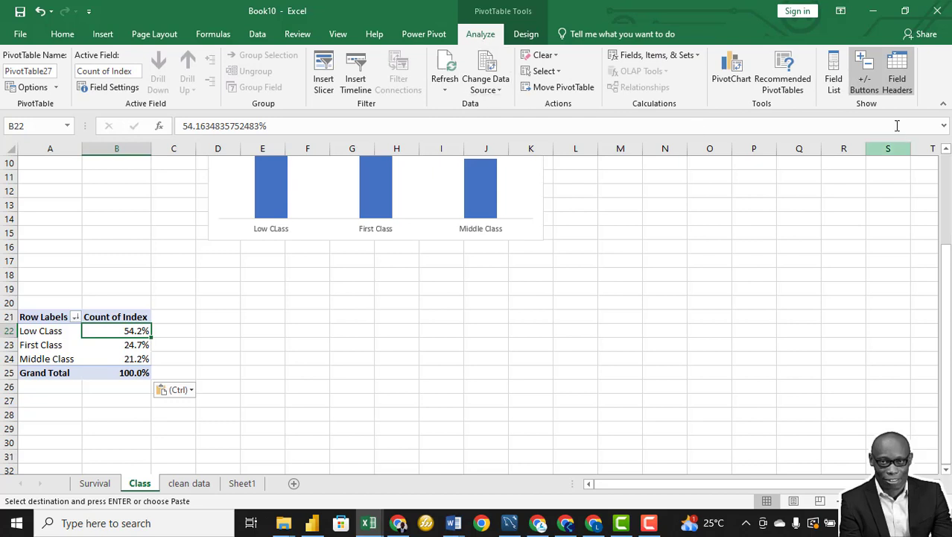
left_click(834, 74)
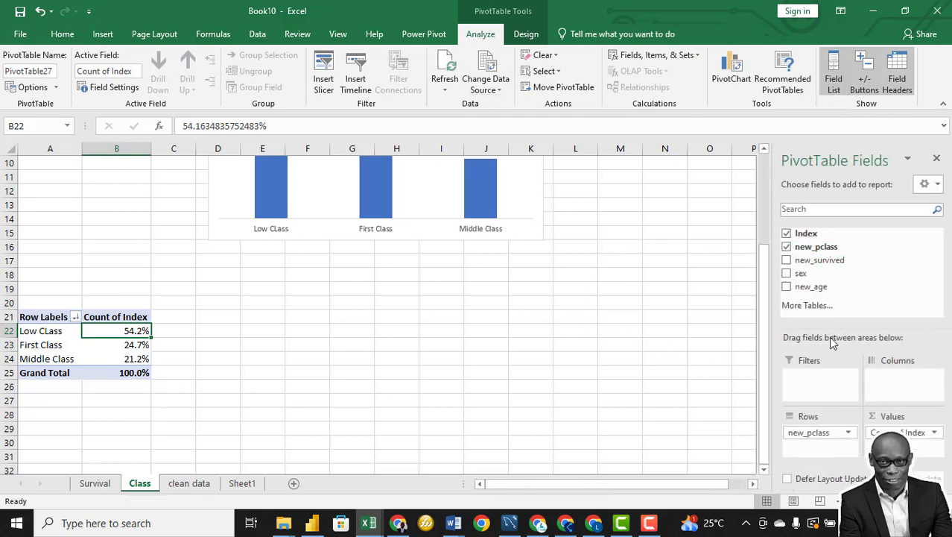
left_click_drag(814, 261, 902, 387)
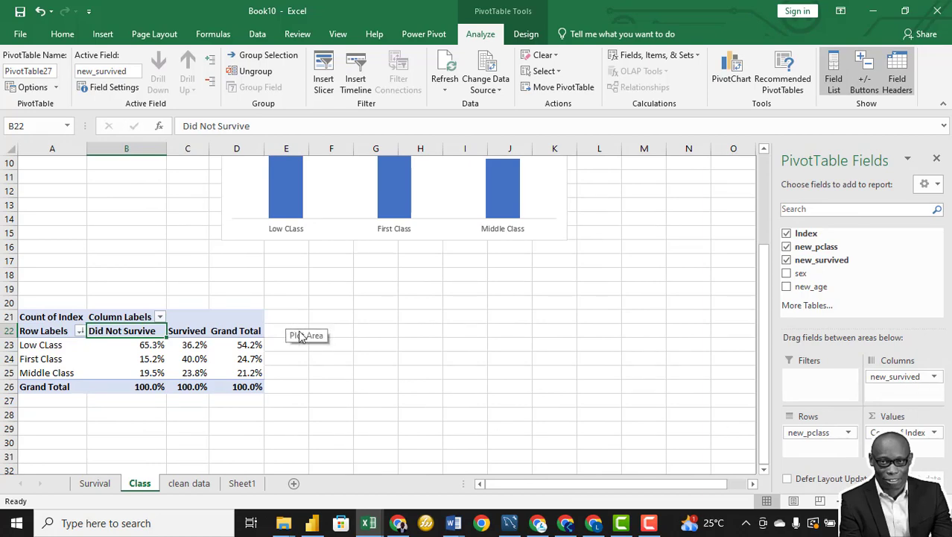
scroll(313, 360, "down", 2)
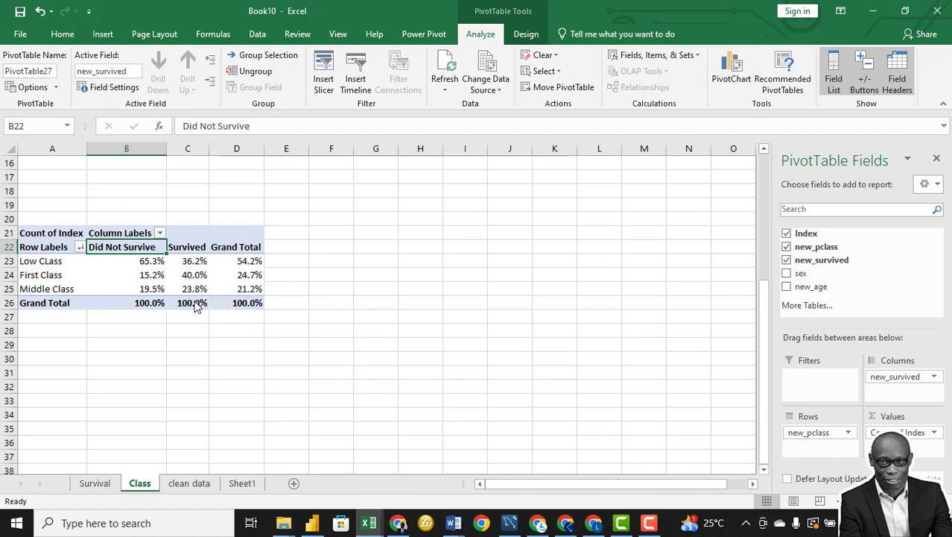
left_click(191, 274)
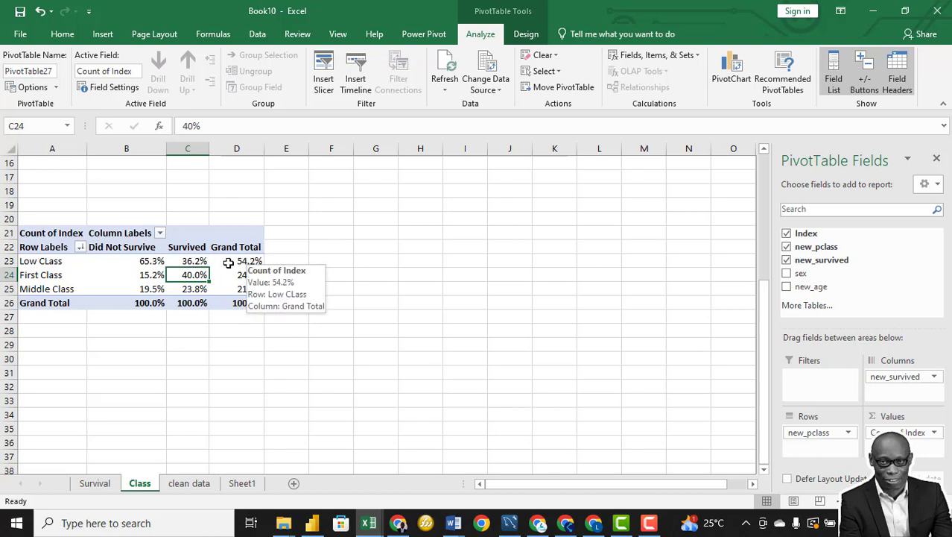
Show the class survival values as % of Row Total
right_click(151, 261)
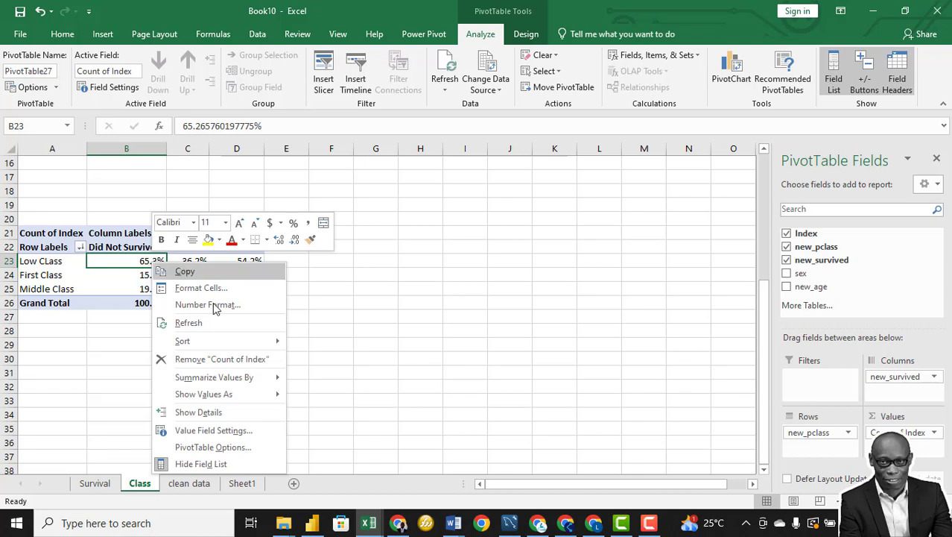
mouse_move(278, 400)
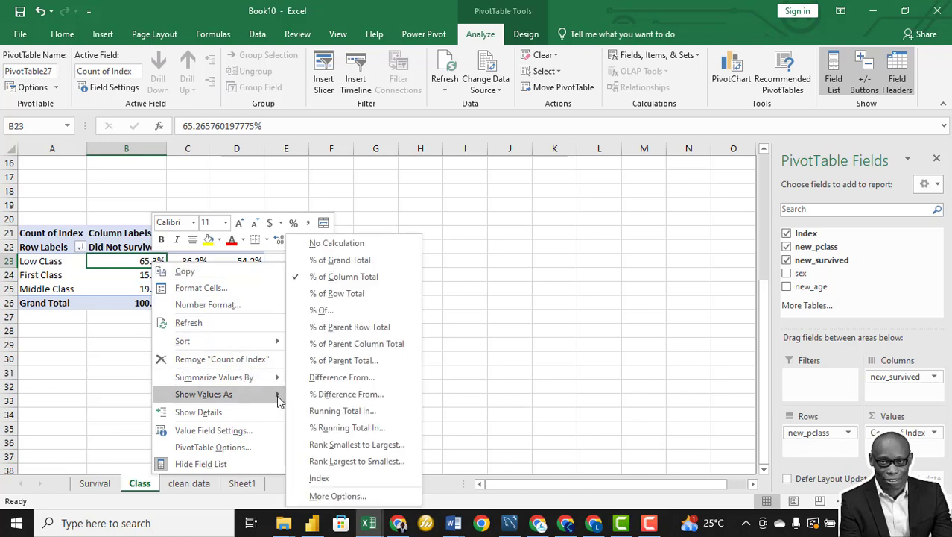
left_click(337, 294)
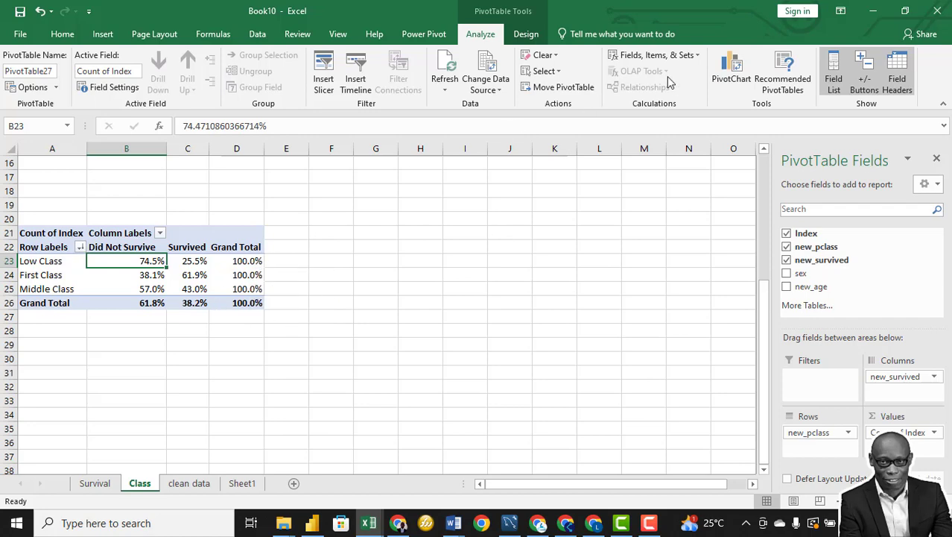
Insert a line PivotChart from the class survival pivot table
left_click(731, 75)
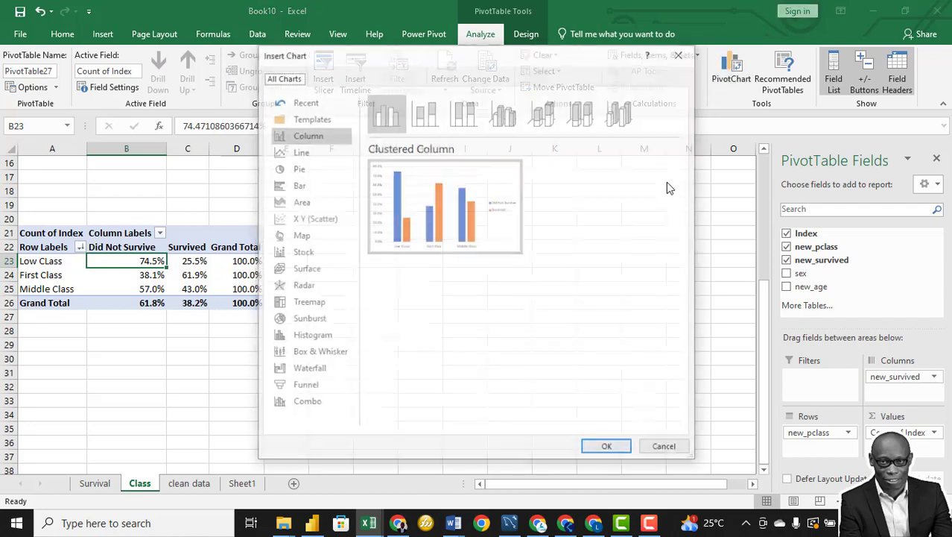
mouse_move(457, 226)
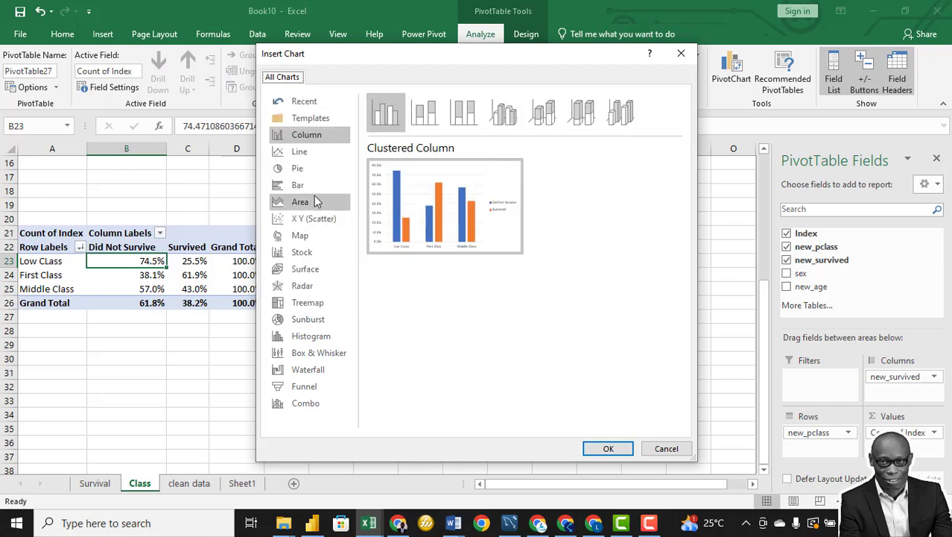
left_click(311, 152)
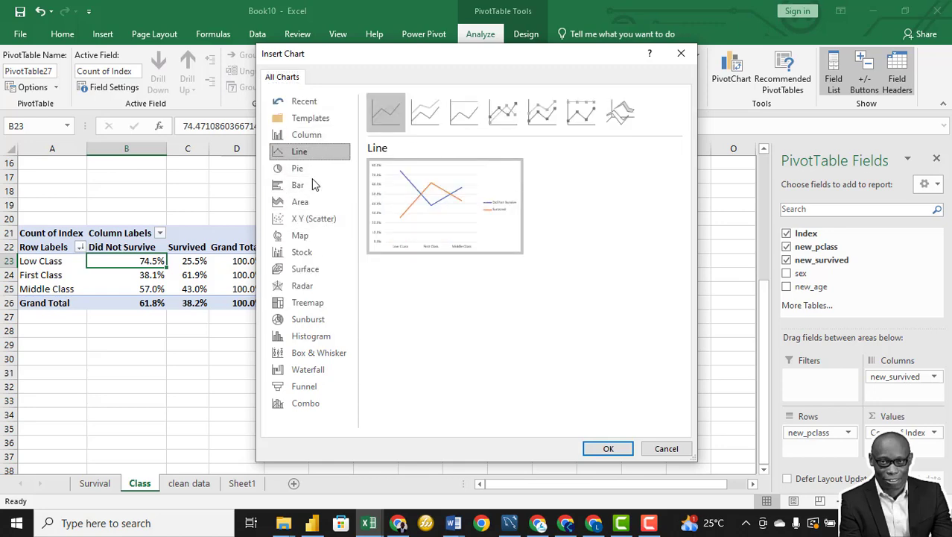
left_click(607, 450)
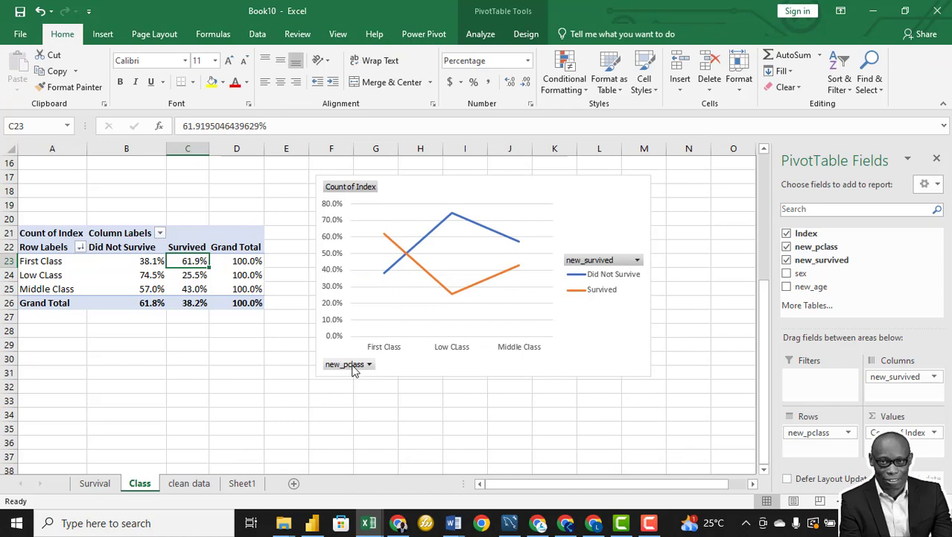
Sort classes by Did Not Survive, largest first: Low 74.5%, Middle 57.0%, First 38.1%
right_click(144, 260)
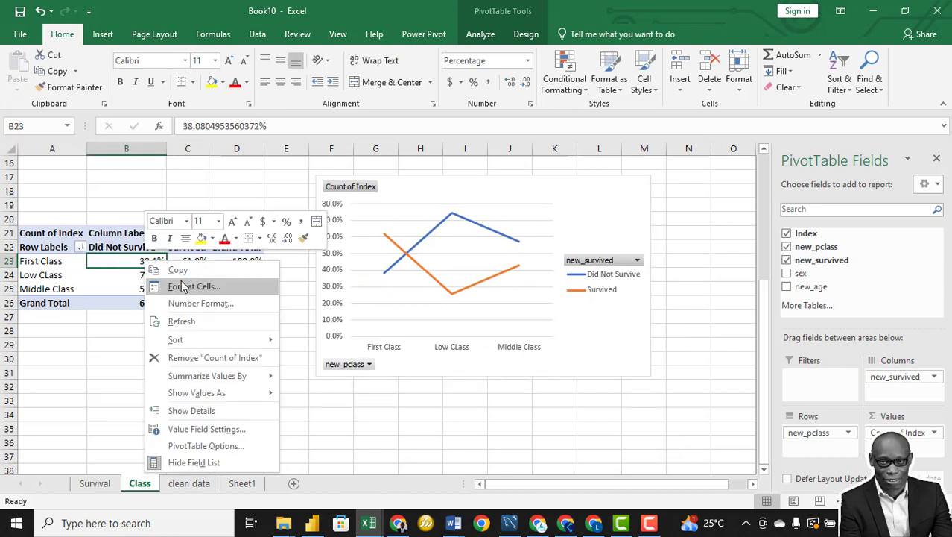
mouse_move(218, 343)
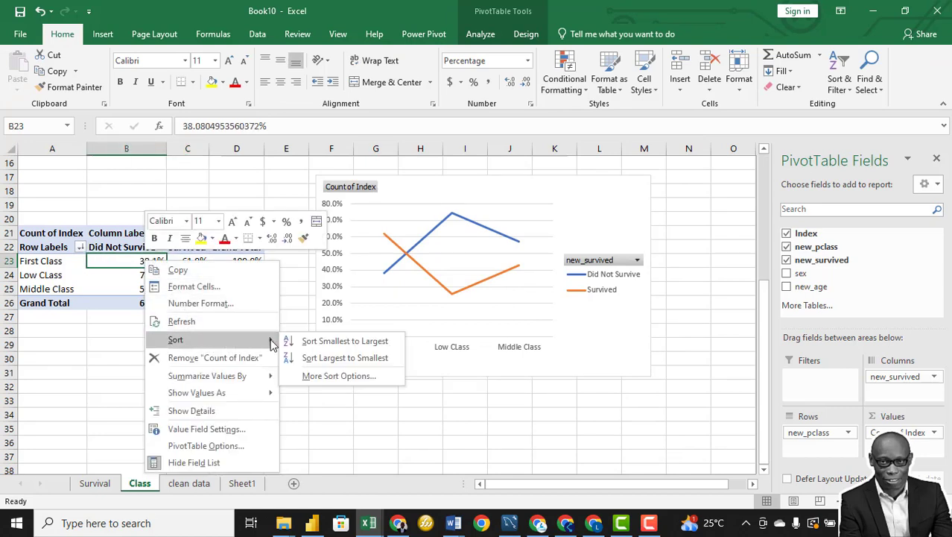
left_click(335, 355)
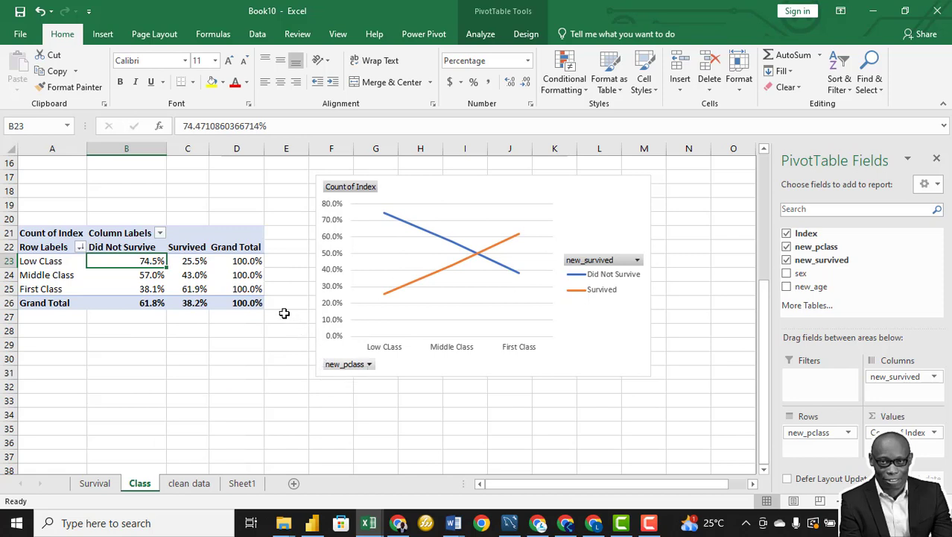
left_click(570, 334)
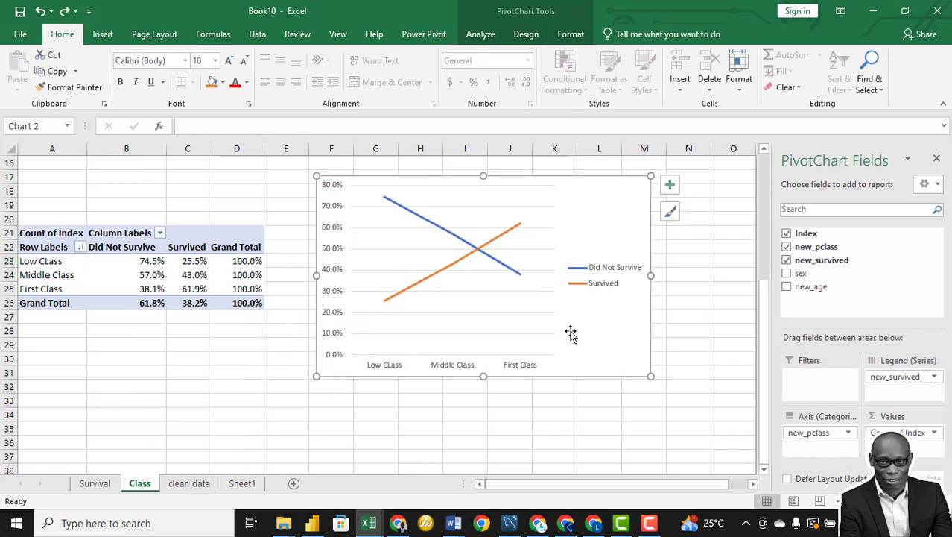
Set the chart's vertical axis minimum bound to 20%
right_click(335, 291)
left_click(389, 432)
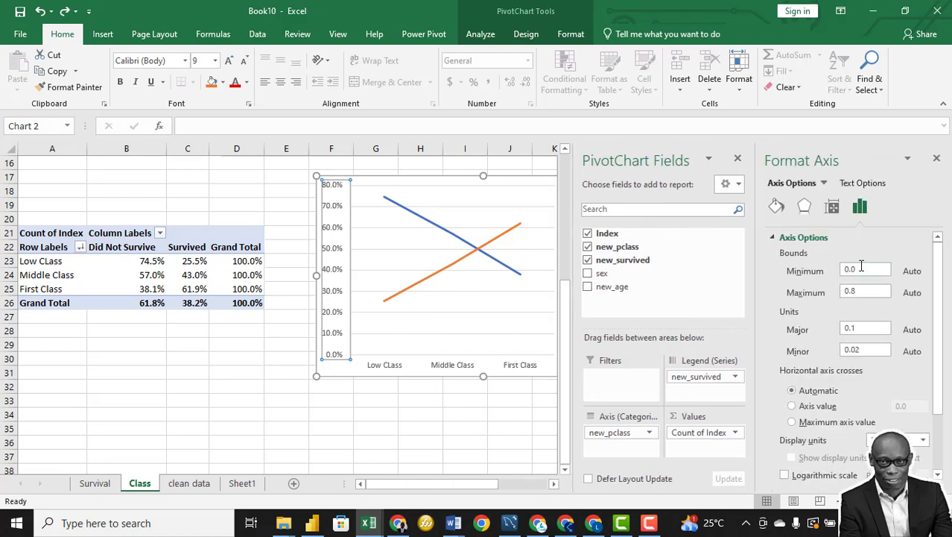
left_click(856, 268)
key("Return")
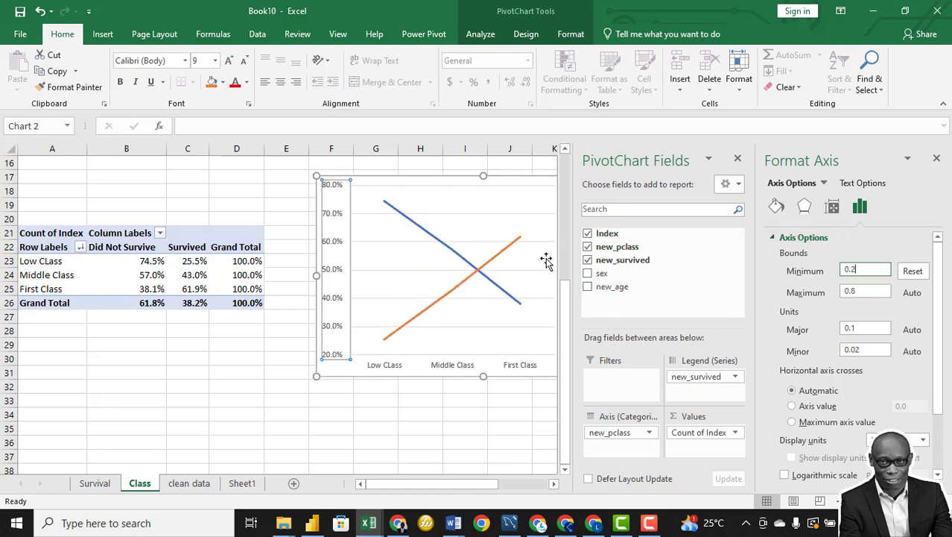
left_click(938, 159)
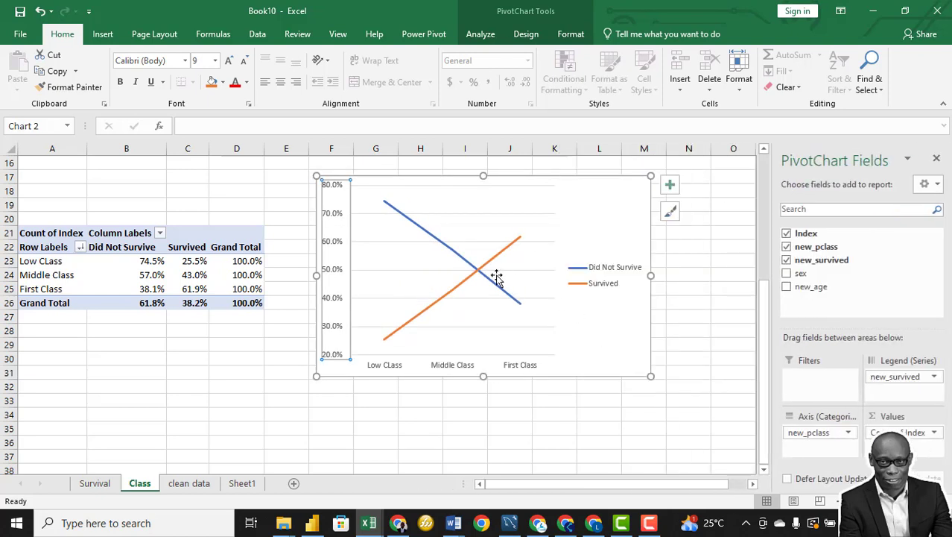
Delete the vertical axis and the horizontal gridlines from the line chart
key("Delete")
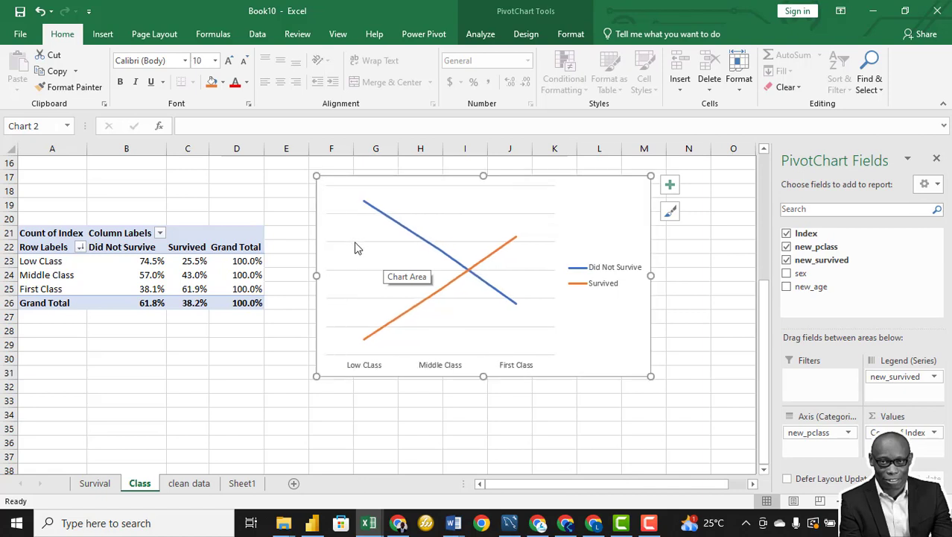
left_click(356, 242)
key("Delete")
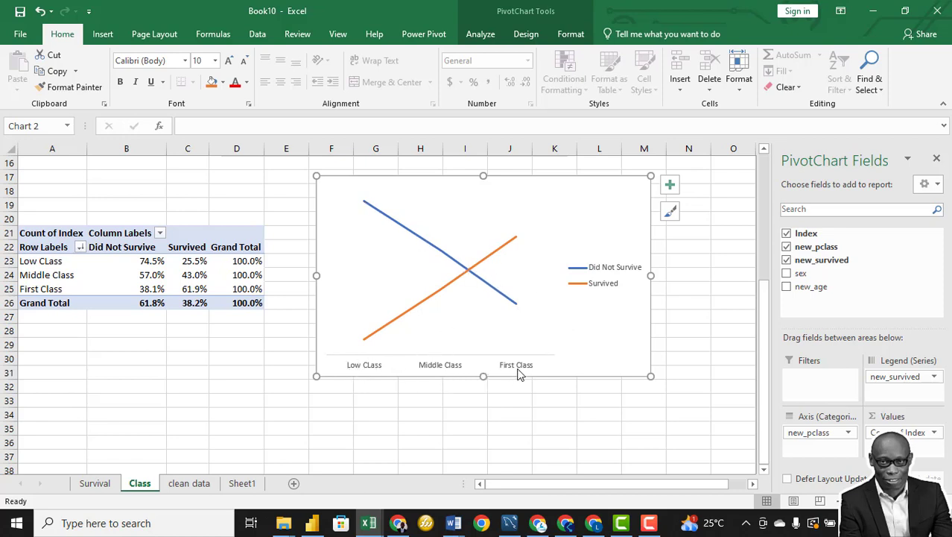
mouse_move(518, 242)
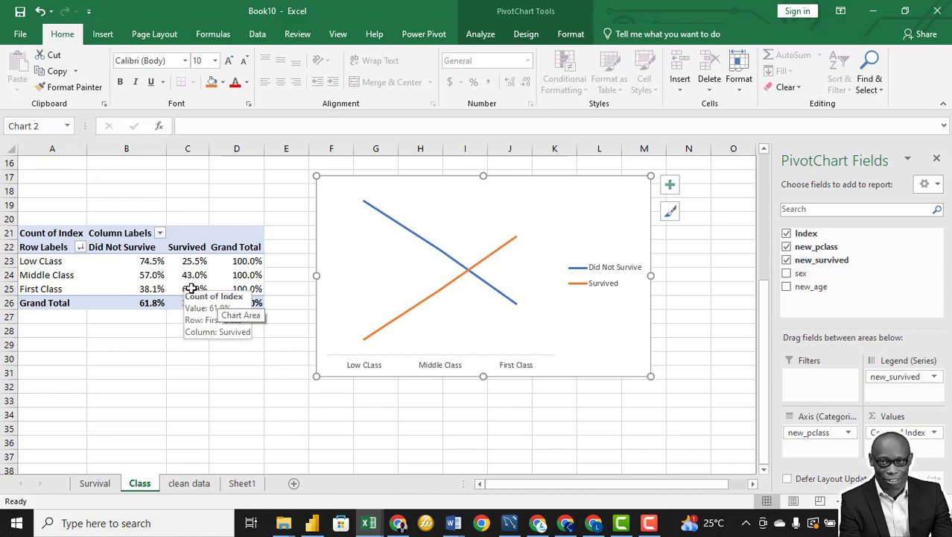
Create a pivot table from titanic_clean on a new sheet counting Index by sex
key("ctrl+Page_Down")
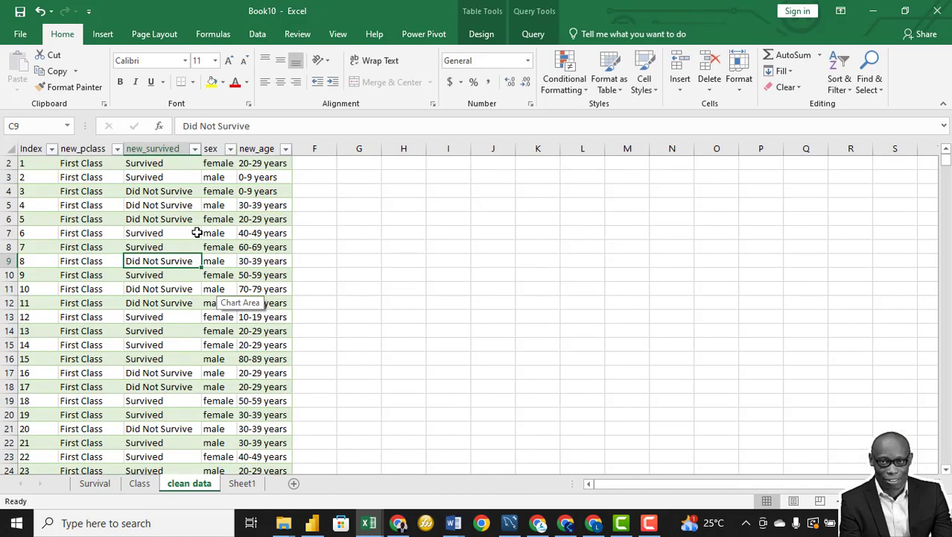
left_click(220, 275)
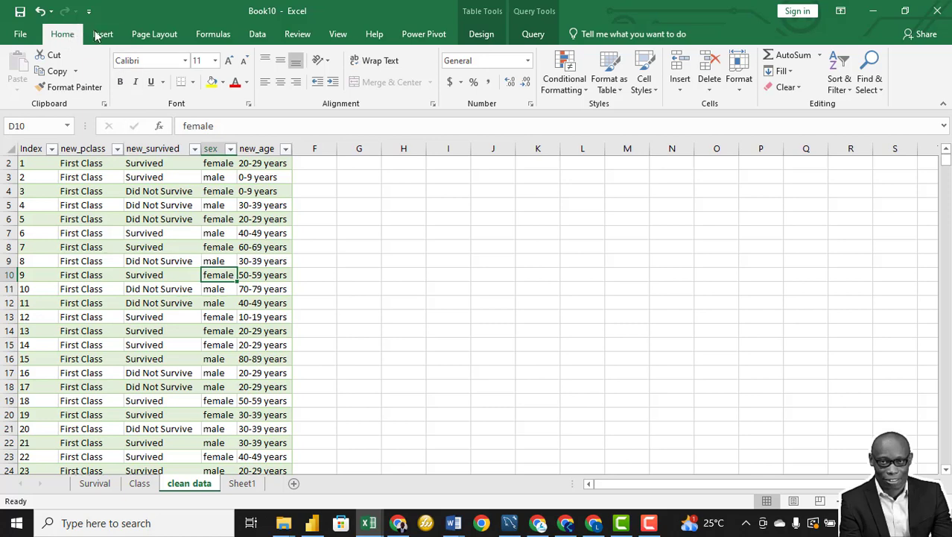
left_click(103, 34)
left_click(23, 74)
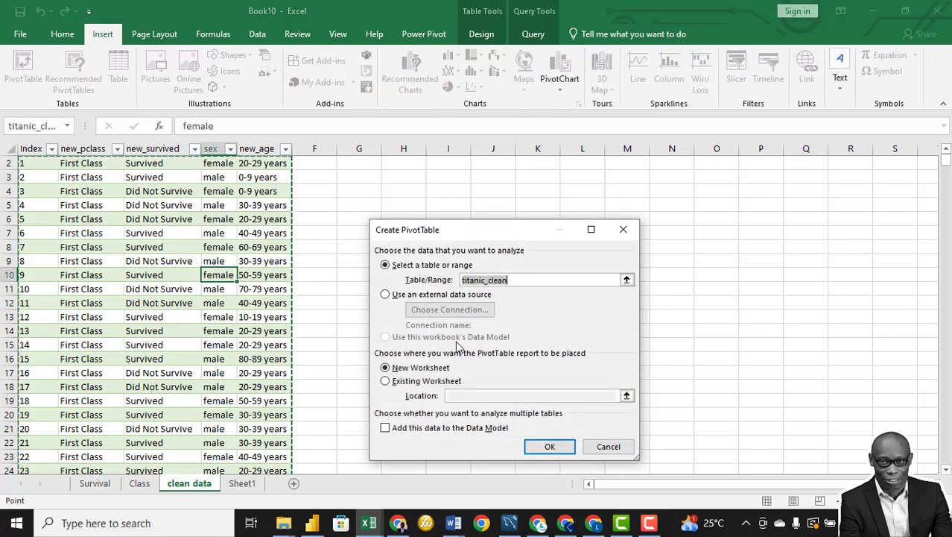
left_click(546, 446)
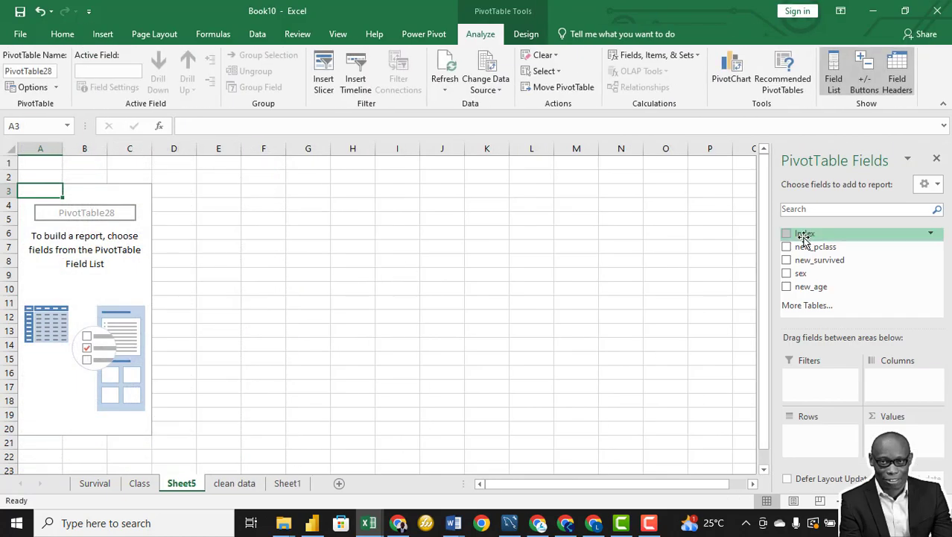
left_click_drag(804, 234, 890, 432)
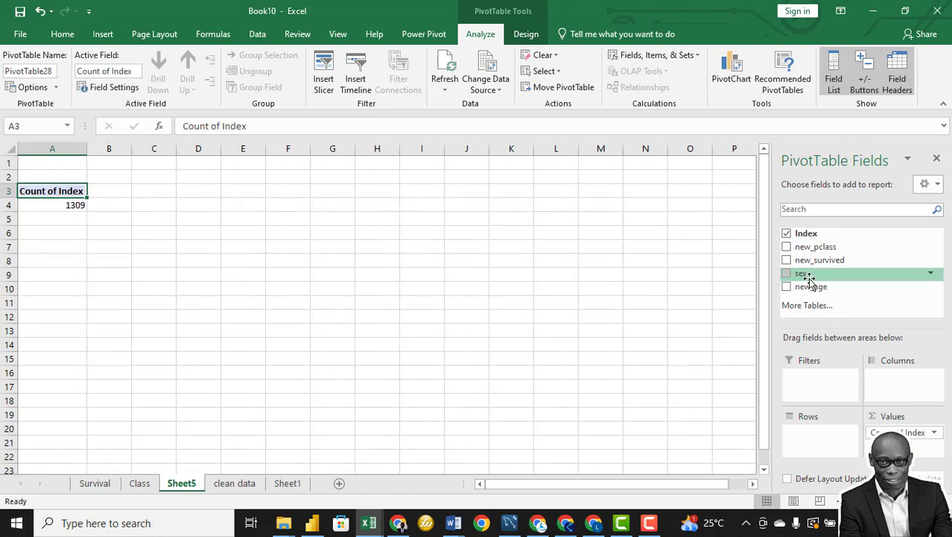
left_click_drag(806, 274, 814, 436)
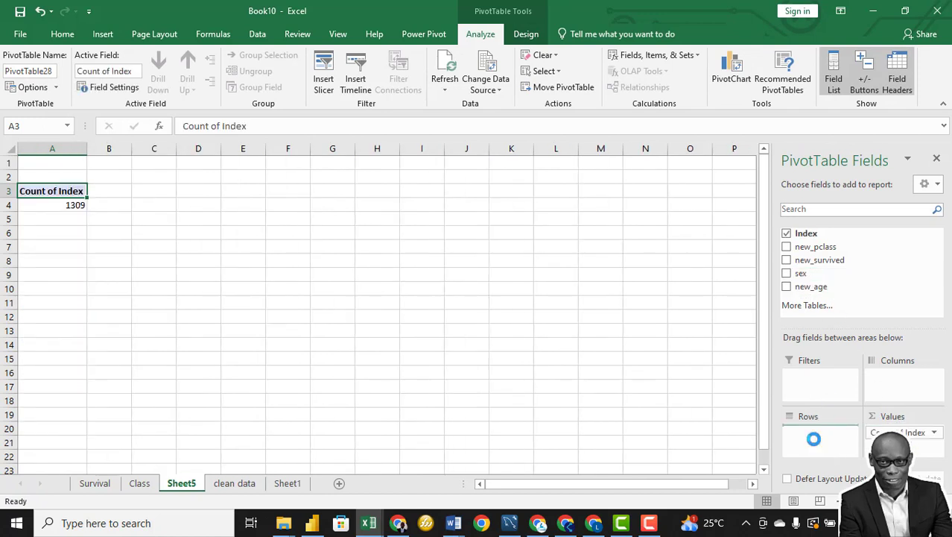
Show counts as % of Column Total with one decimal: female 35.6%, male 64.4%
right_click(133, 202)
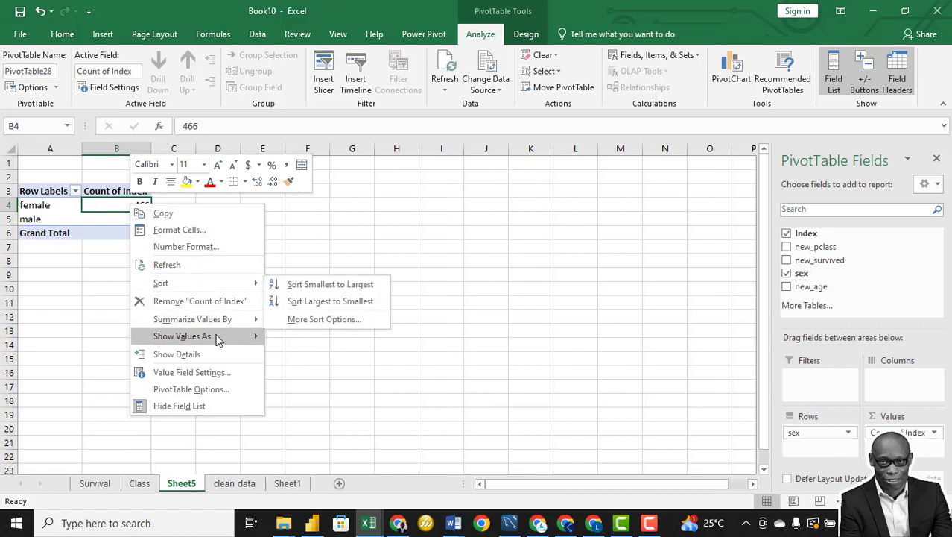
mouse_move(216, 339)
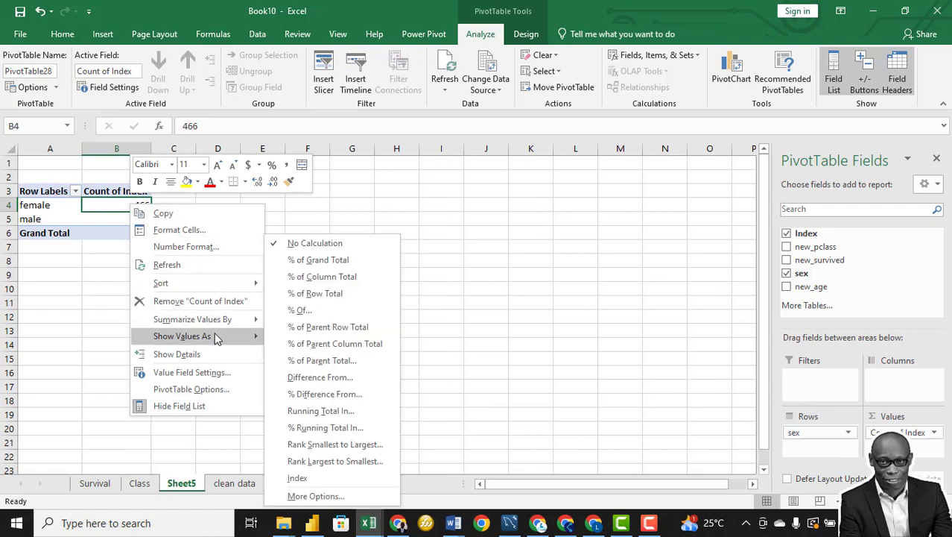
left_click(345, 277)
right_click(139, 205)
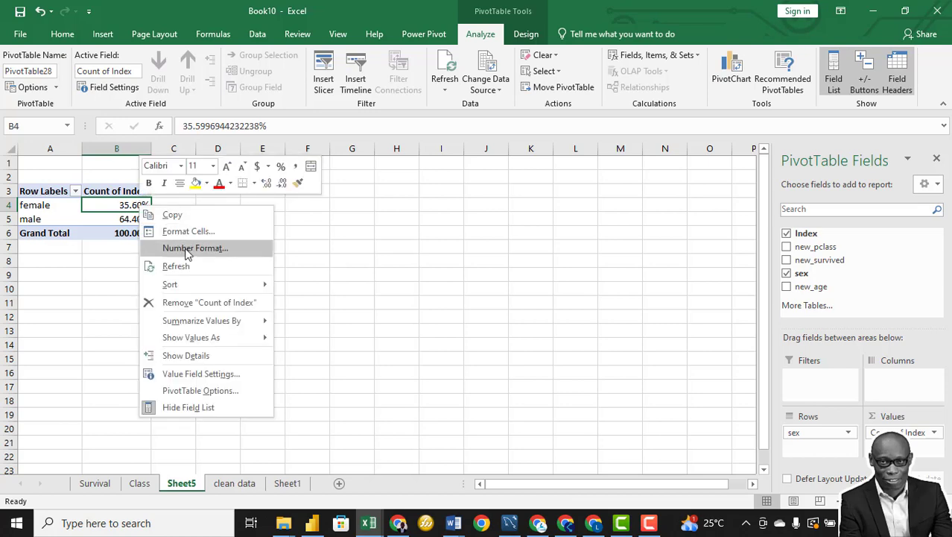
key("Escape")
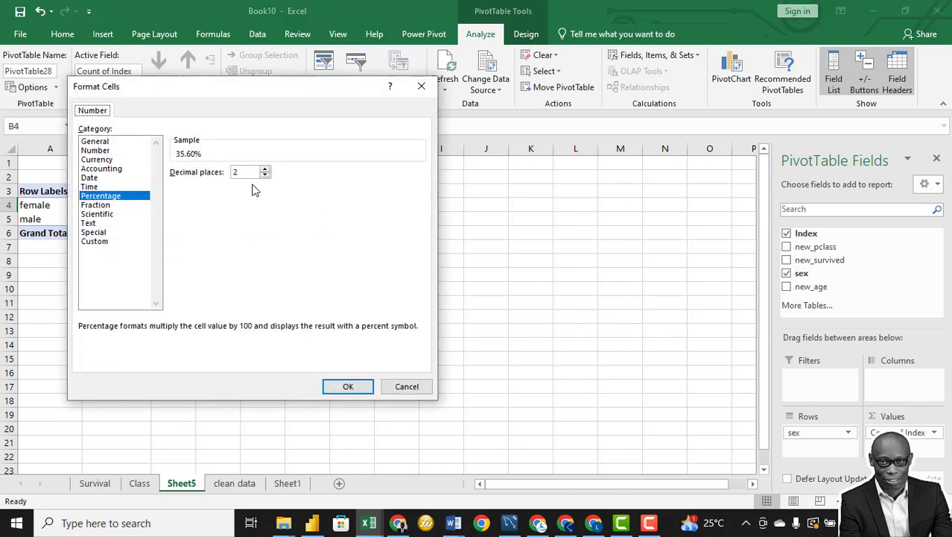
left_click(265, 176)
left_click(348, 386)
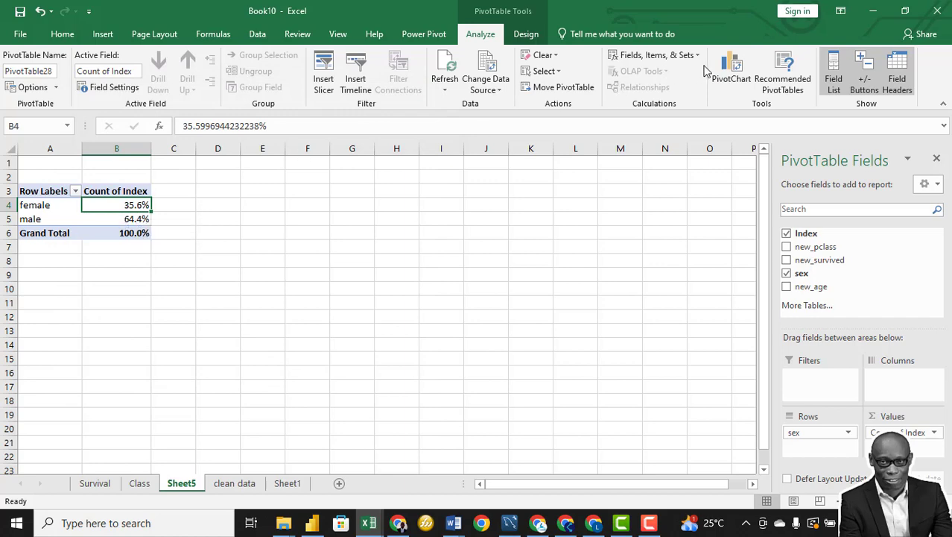
left_click(734, 89)
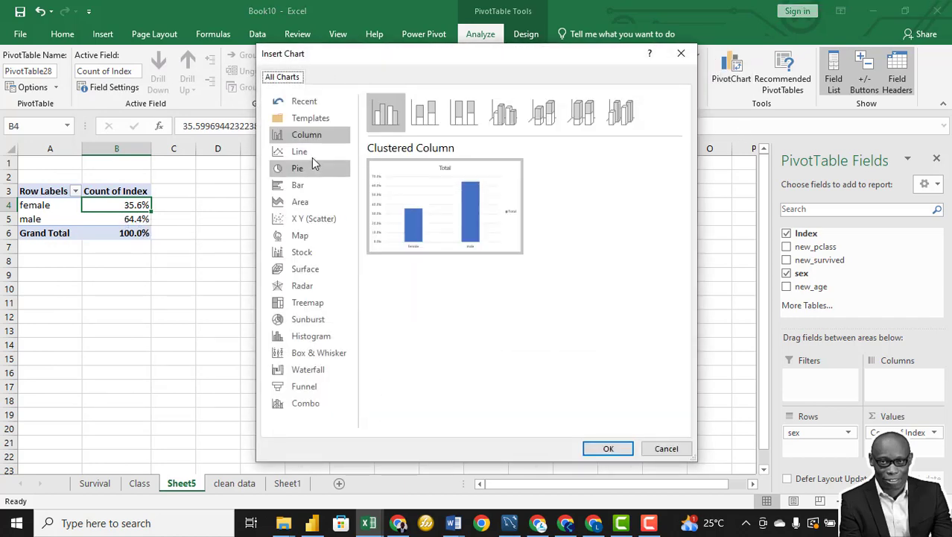
Insert a pie PivotChart of the female/male shares and hide its field buttons
left_click(302, 168)
left_click(608, 450)
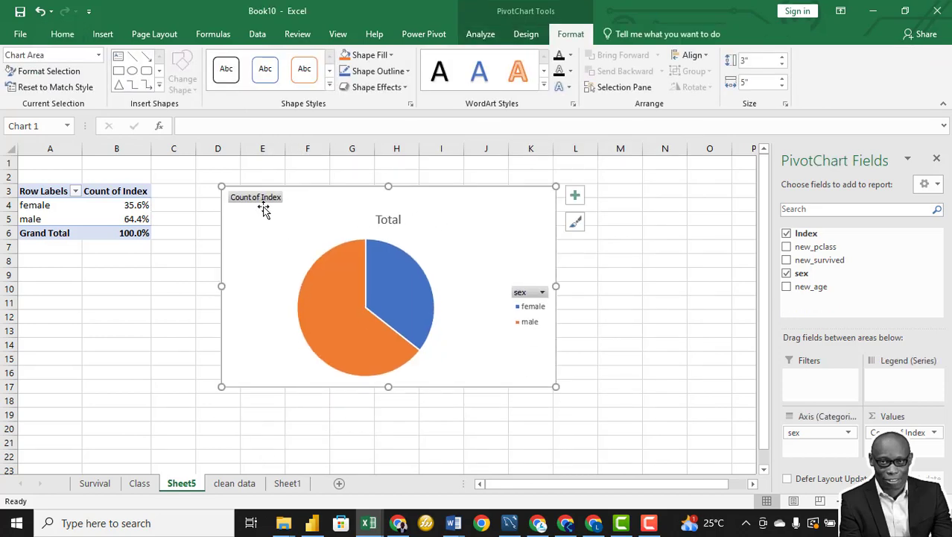
right_click(263, 209)
key("Escape")
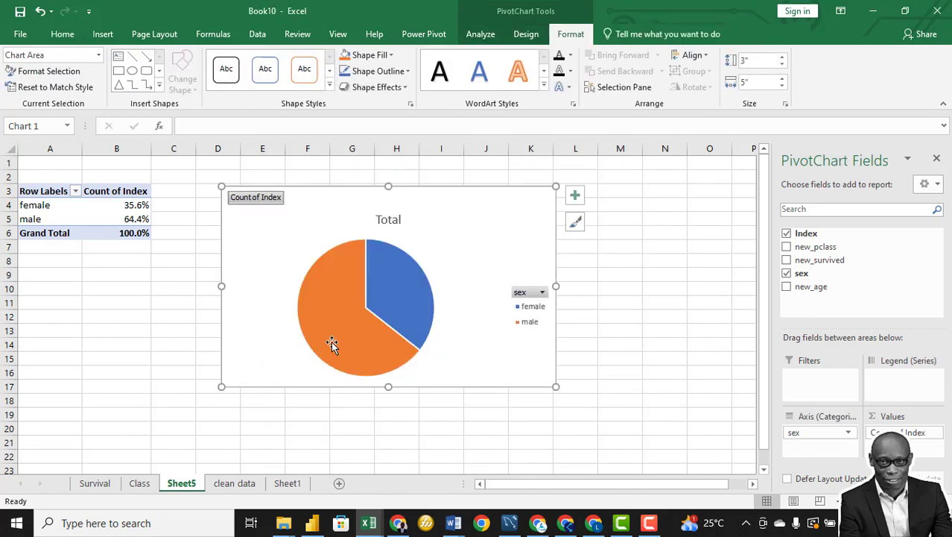
left_click(84, 214)
Copy the sex pivot table for pasting at cell A21
key("ctrl+a")
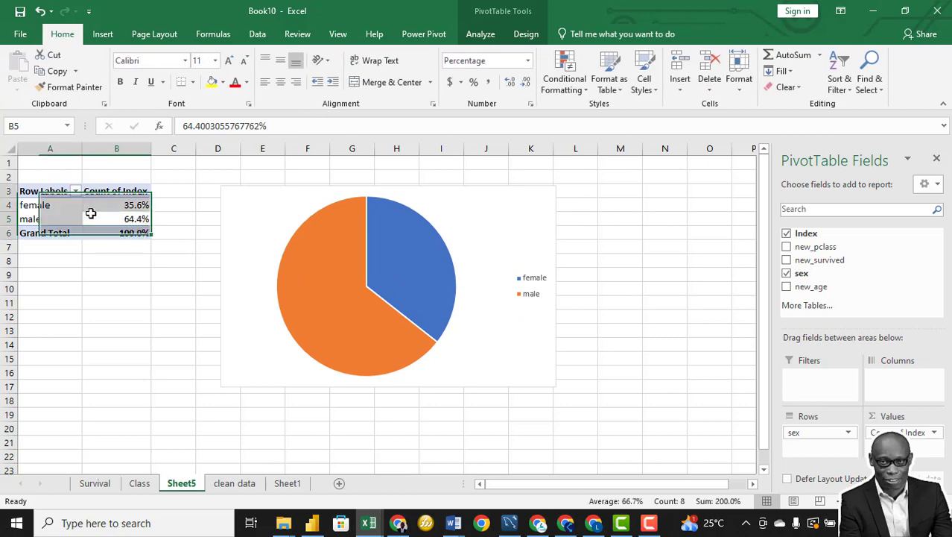
key("ctrl+c")
left_click(48, 440)
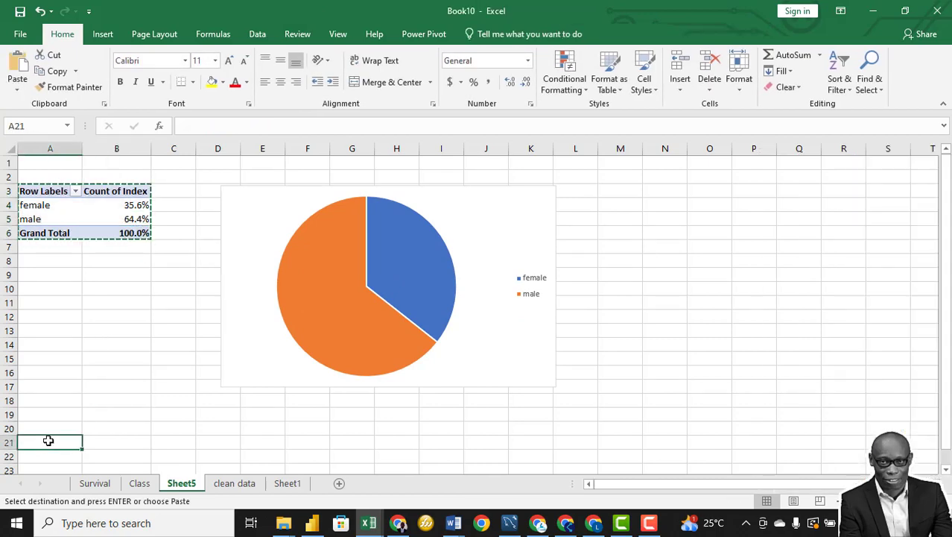
Paste the sex pivot at A21 and add new_survived to Columns
key("ctrl+v")
scroll(158, 376, "down", 3)
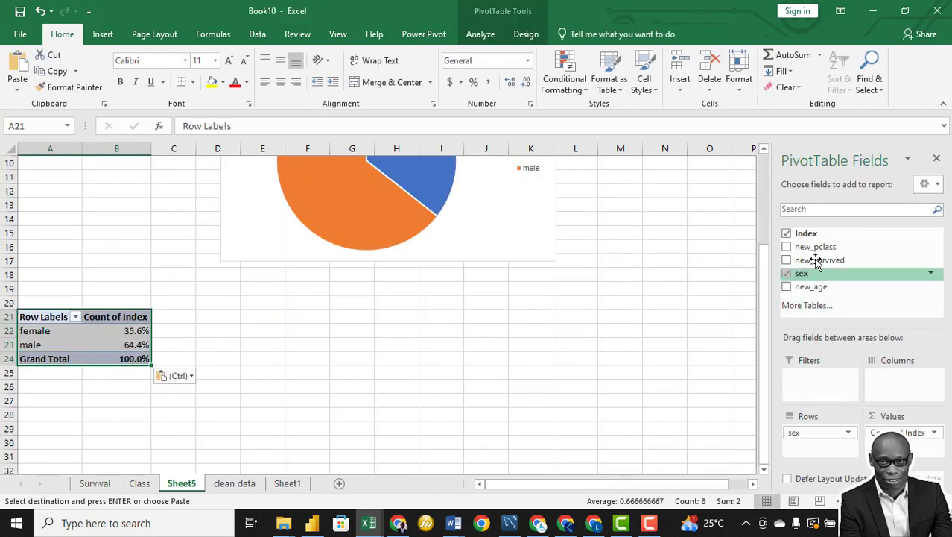
left_click_drag(818, 261, 896, 399)
left_click(321, 341)
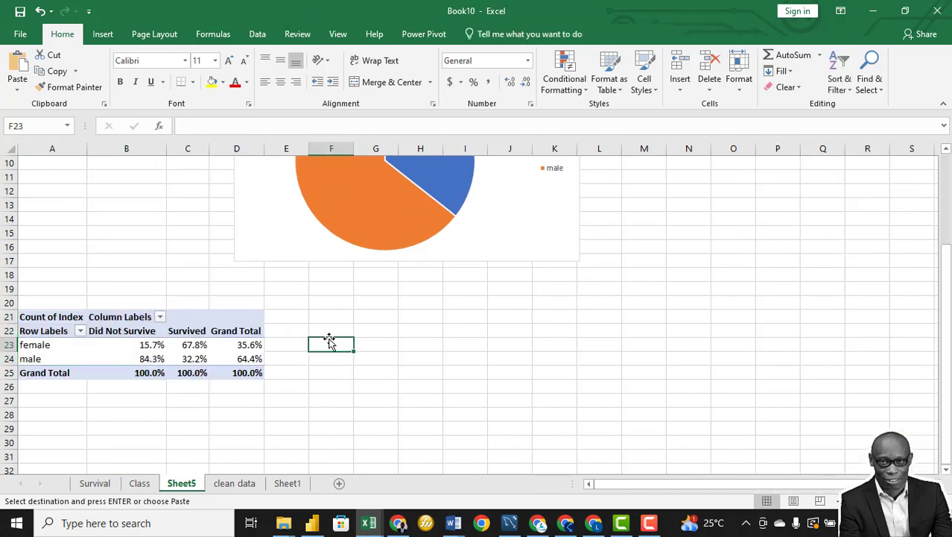
Show the copied pivot as % of Row Total: female 72.7% survived, male 19.1%
right_click(134, 345)
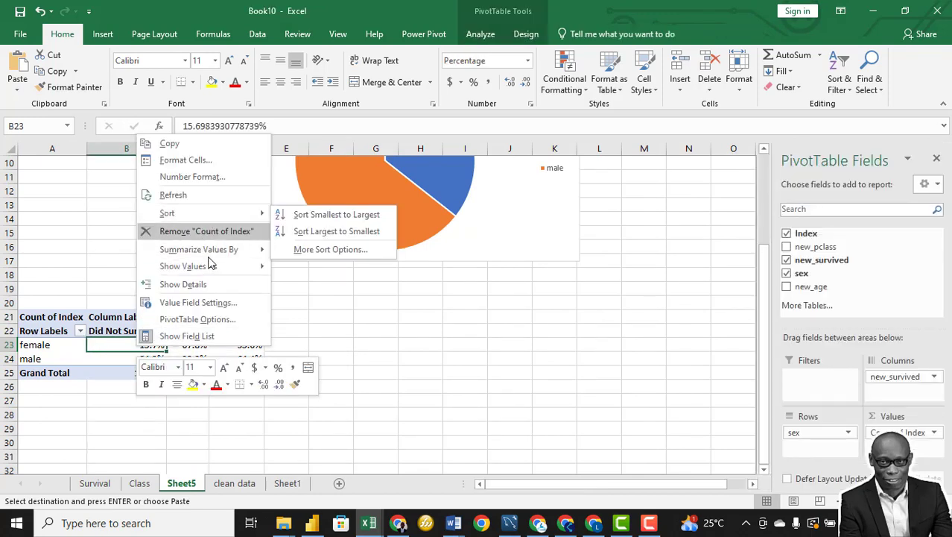
mouse_move(211, 266)
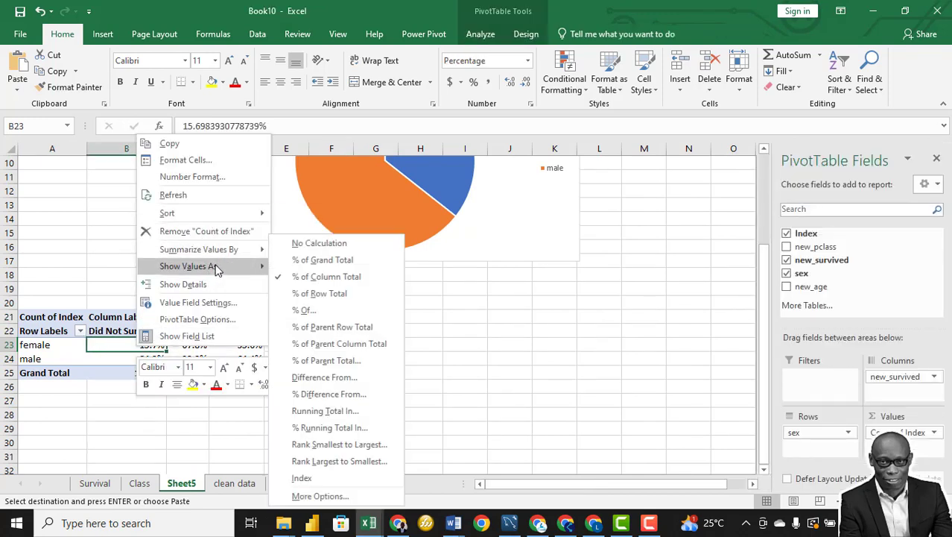
left_click(344, 293)
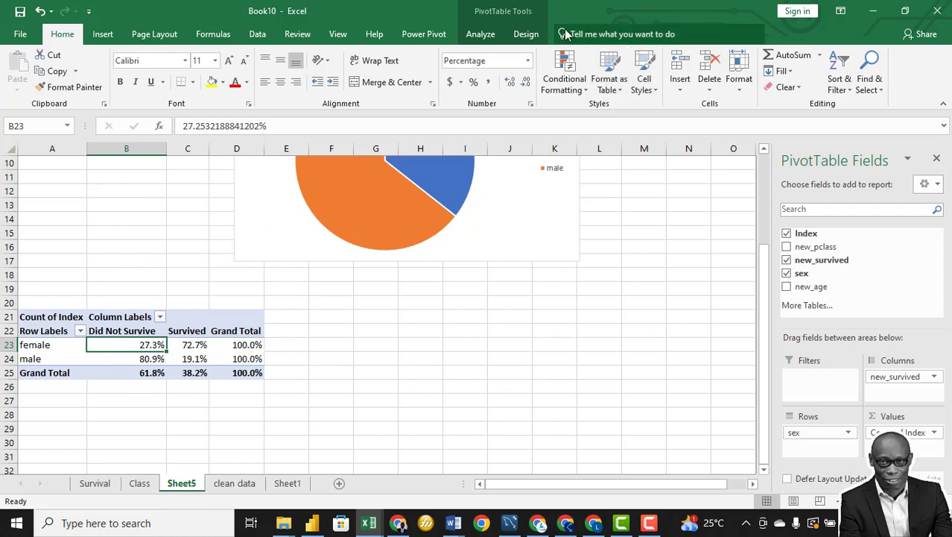
left_click(483, 34)
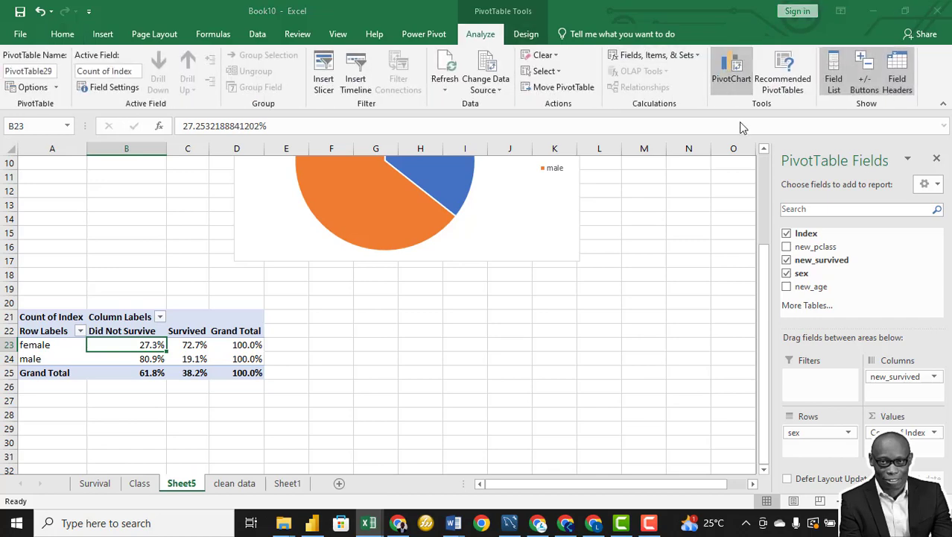
Insert a line PivotChart of survival by sex and place it below the pie chart
left_click(730, 75)
mouse_move(437, 221)
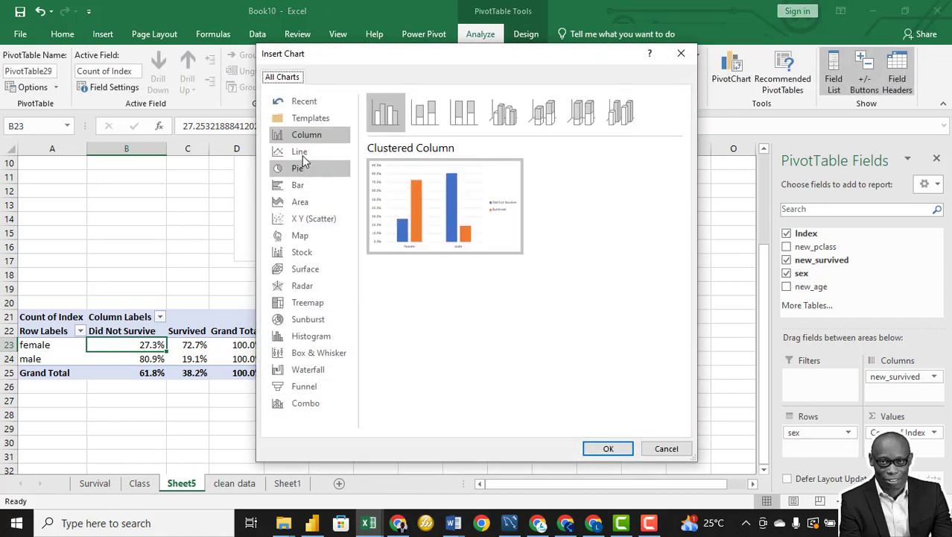
left_click(300, 152)
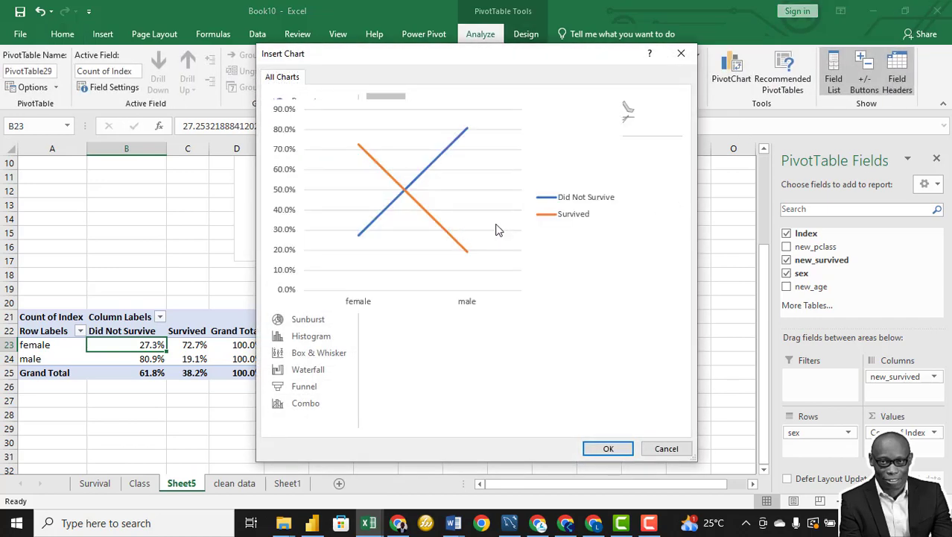
left_click(609, 450)
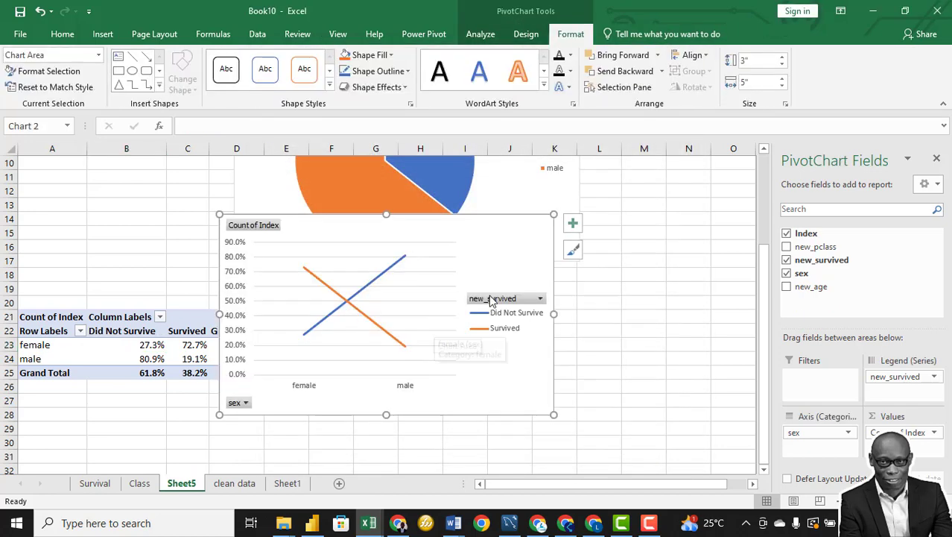
left_click_drag(514, 264, 583, 302)
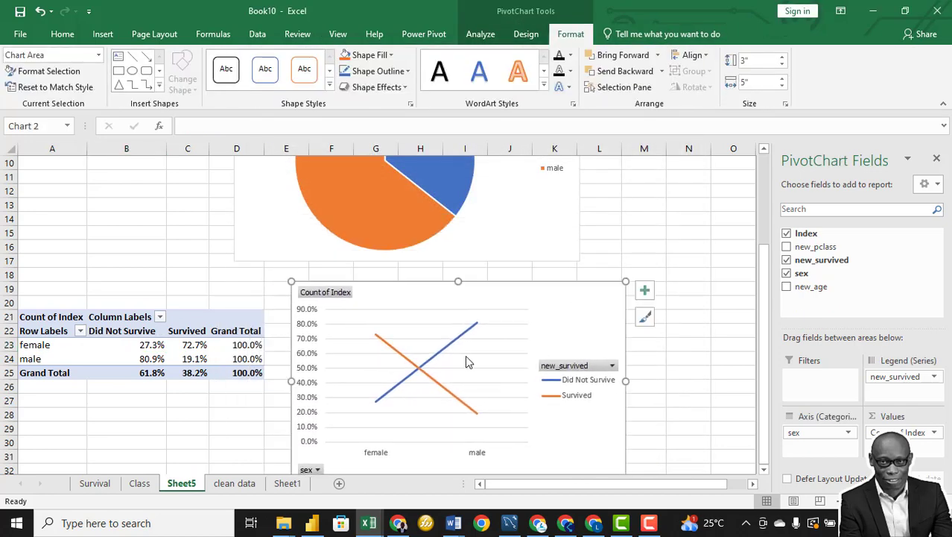
scroll(464, 324, "down", 3)
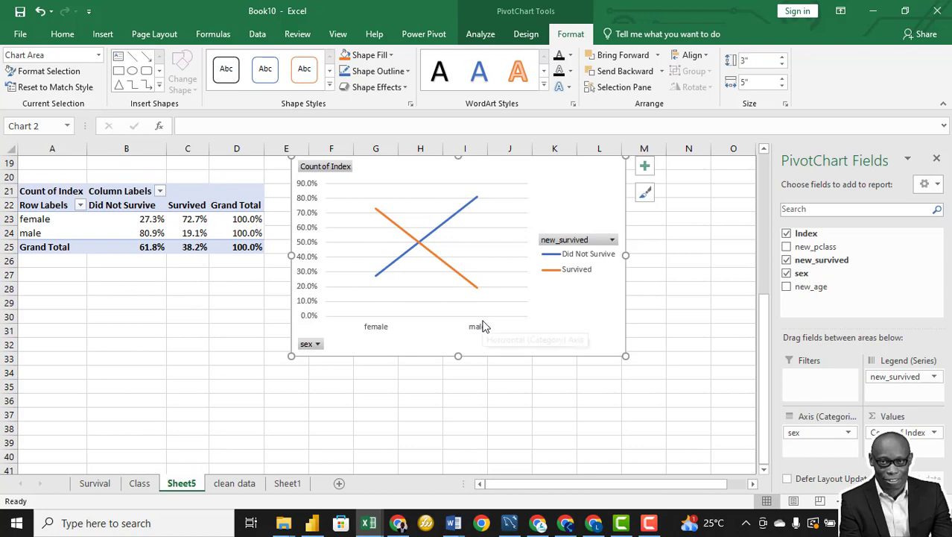
Set the line chart's vertical axis minimum bound to 0.1
left_click(307, 234)
right_click(307, 234)
left_click(349, 377)
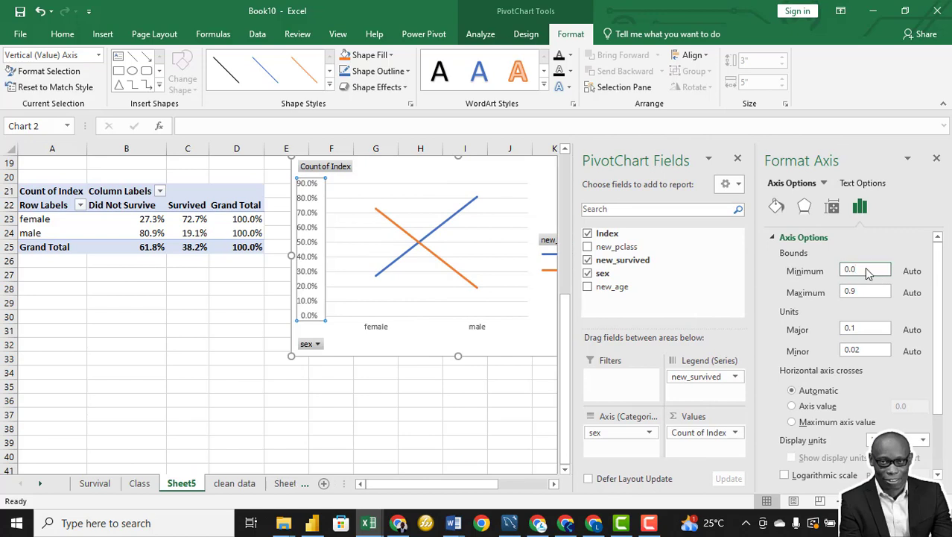
left_click(869, 274)
type("0.1")
key("Return")
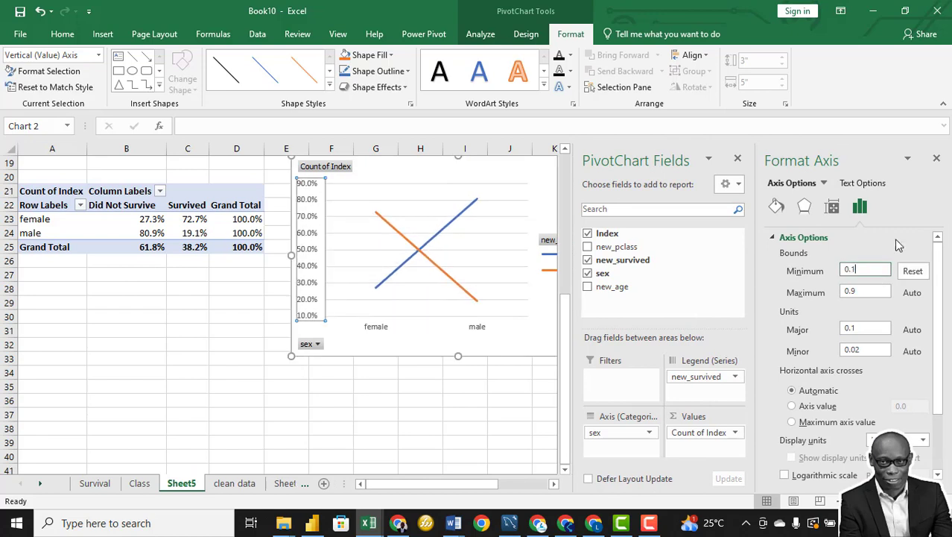
left_click(938, 159)
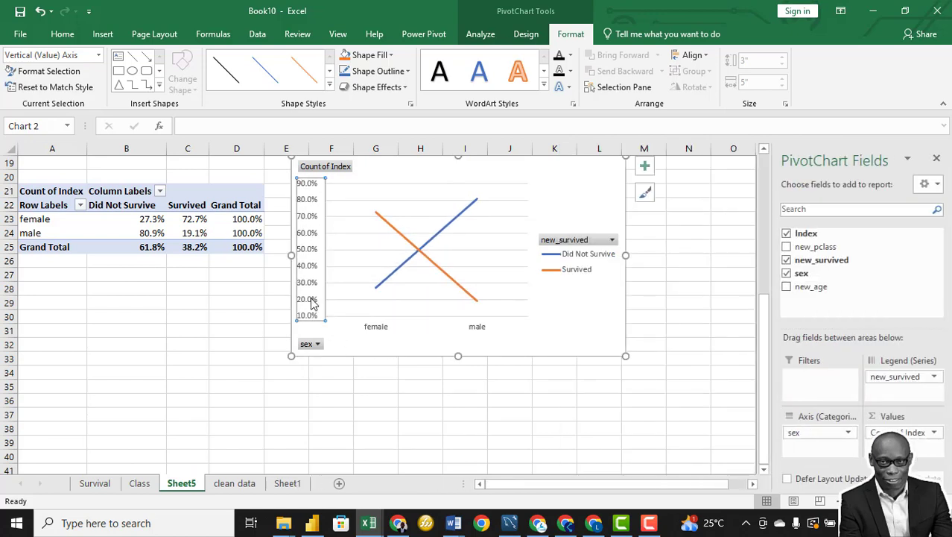
Delete the value axis and gridlines, and hide all field buttons on the chart
key("Delete")
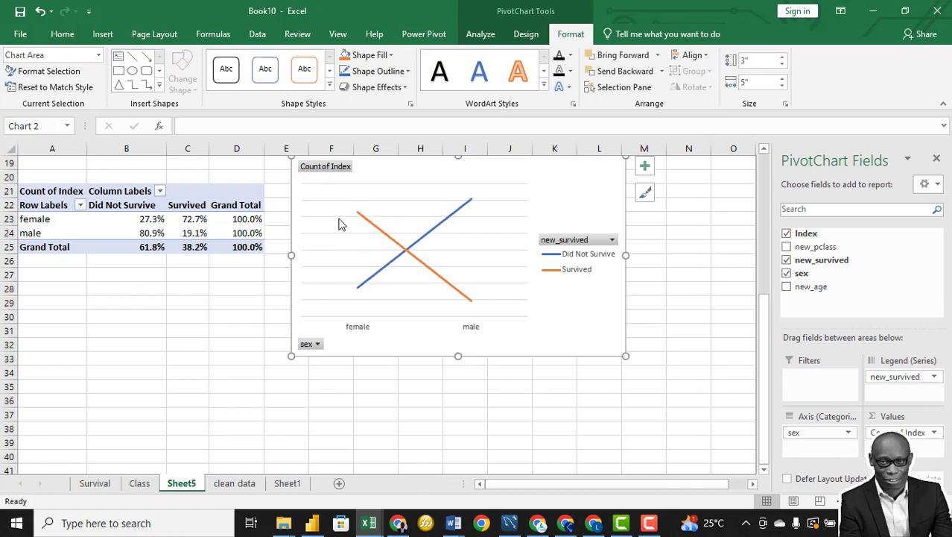
left_click(338, 217)
key("Delete")
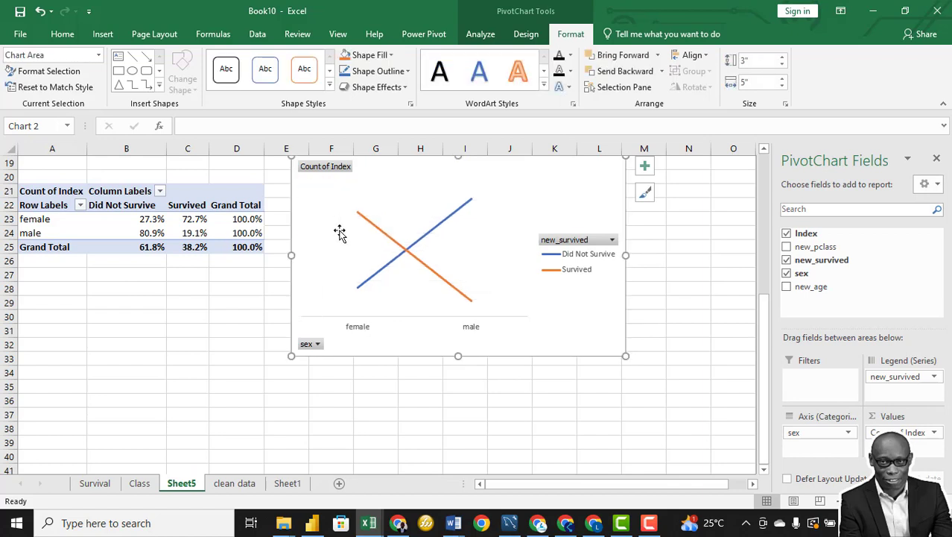
right_click(335, 168)
left_click(385, 322)
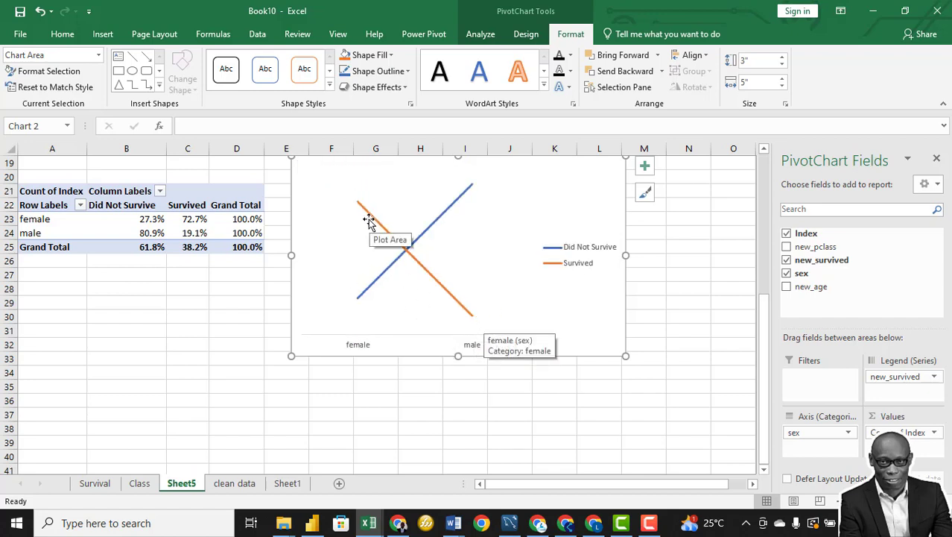
mouse_move(359, 206)
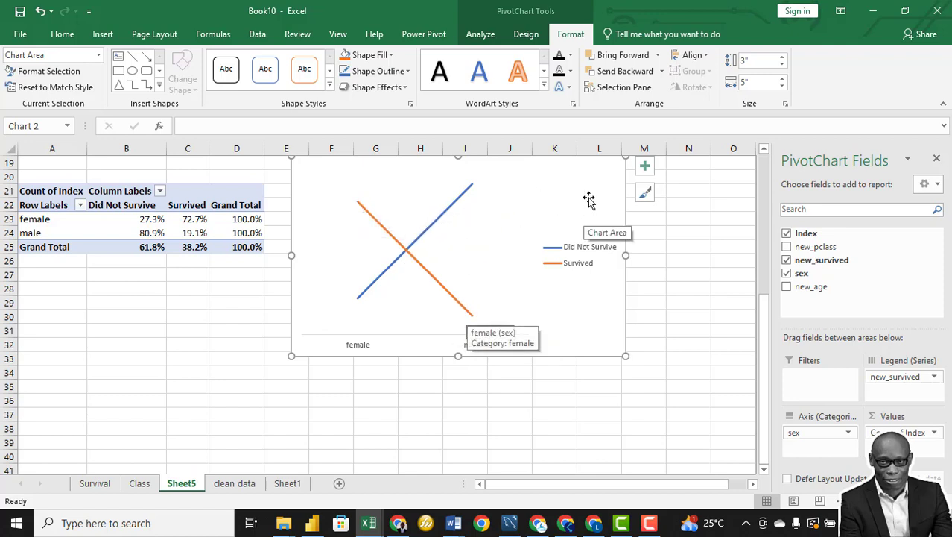
Change the sex survival chart to Clustered Column and nudge it into position
left_click(526, 34)
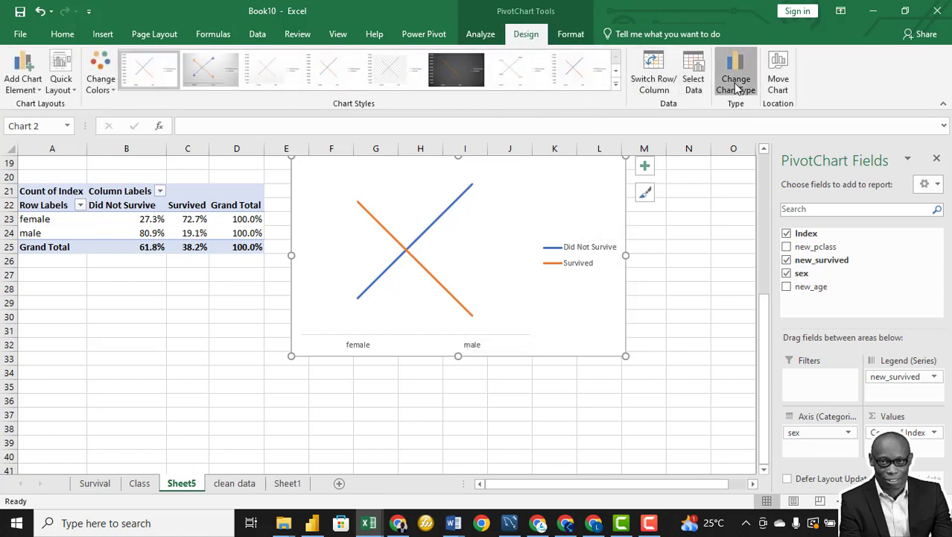
left_click(736, 87)
left_click(307, 138)
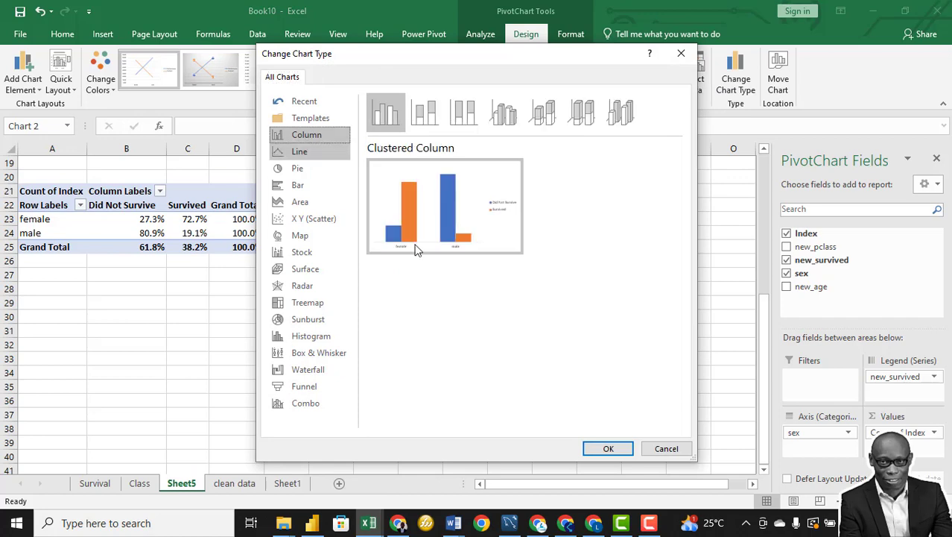
left_click(608, 449)
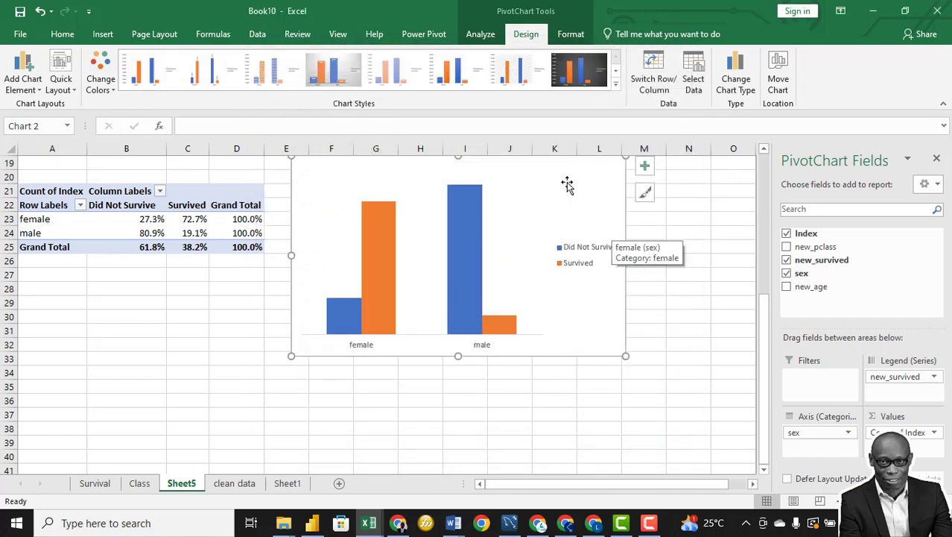
mouse_move(568, 183)
left_mouse_down()
mouse_move(585, 236)
mouse_move(559, 185)
left_mouse_up()
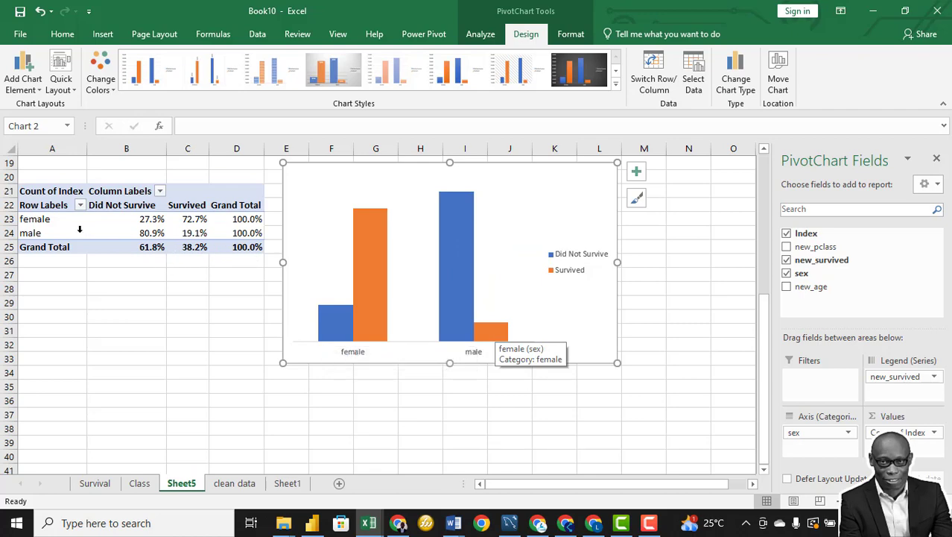
scroll(80, 229, "up", 6)
scroll(221, 285, "down", 5)
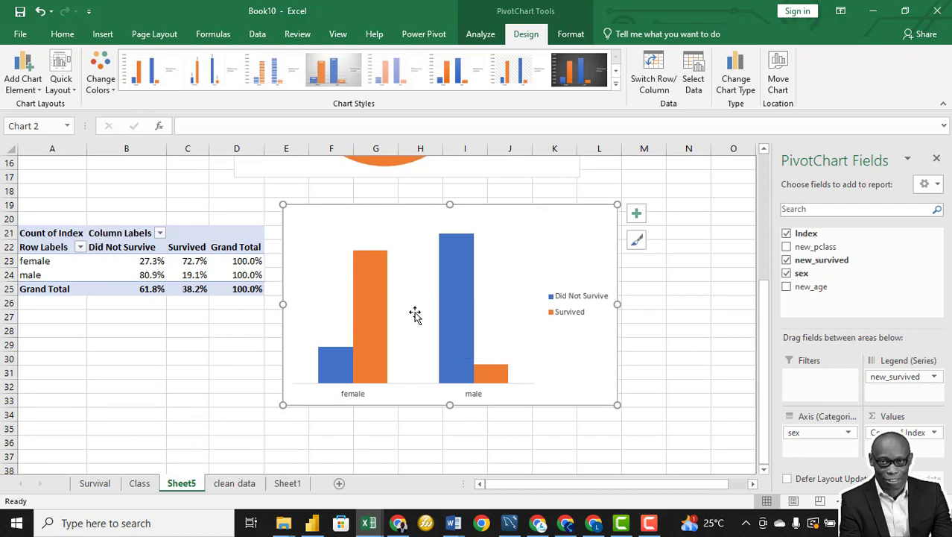
mouse_move(450, 319)
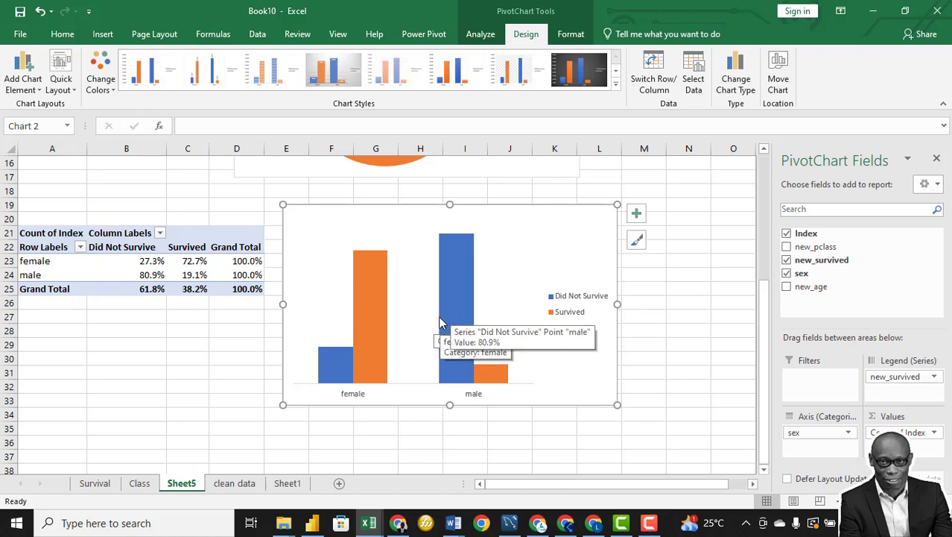
Rename Sheet5 to 'Gender'
right_click(182, 483)
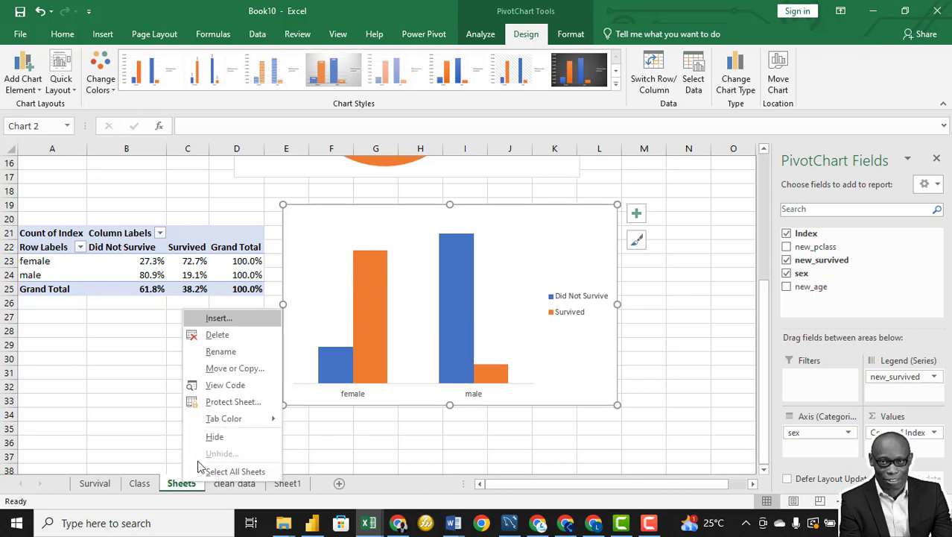
left_click(233, 353)
type("Ge")
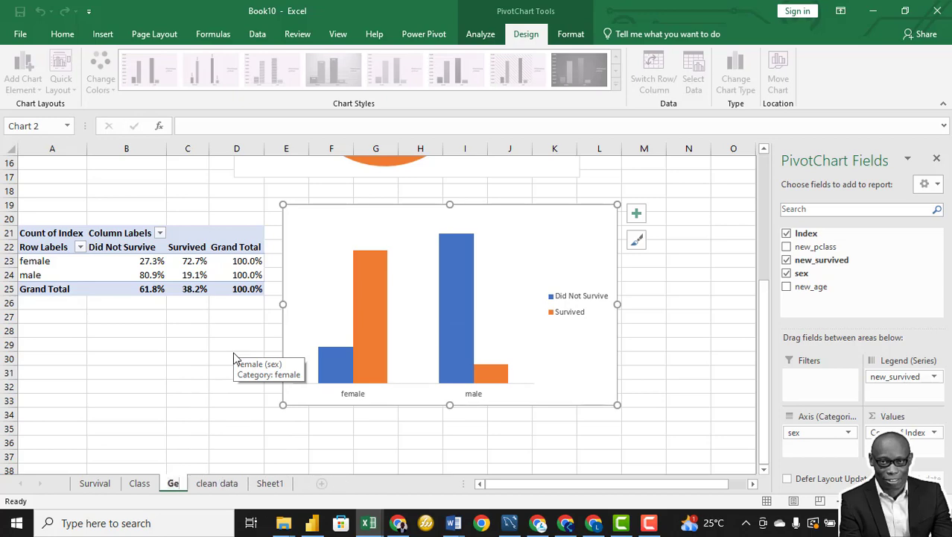
type("nder")
key("Return")
Create a pivot table on a new sheet from clean data counting Index by new_age
key("ctrl+Page_Down")
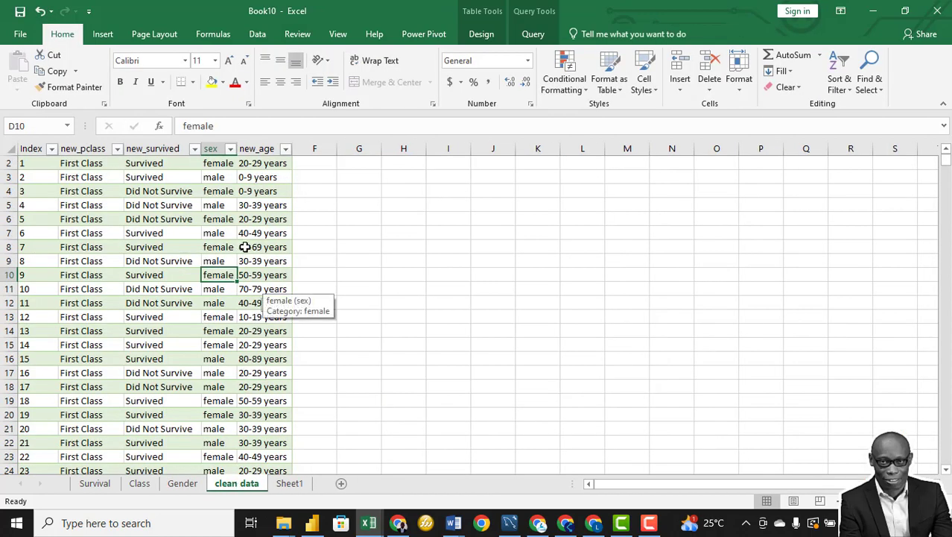
left_click(245, 246)
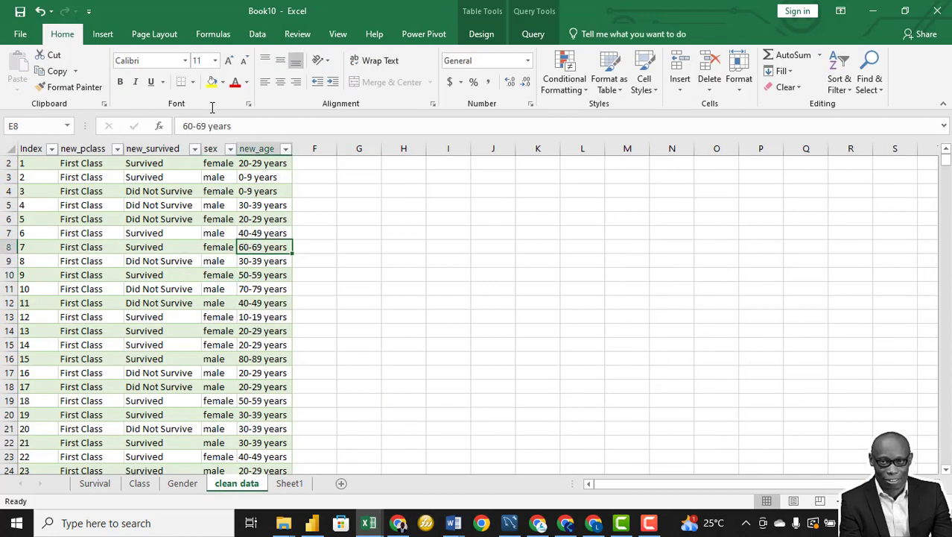
left_click(102, 35)
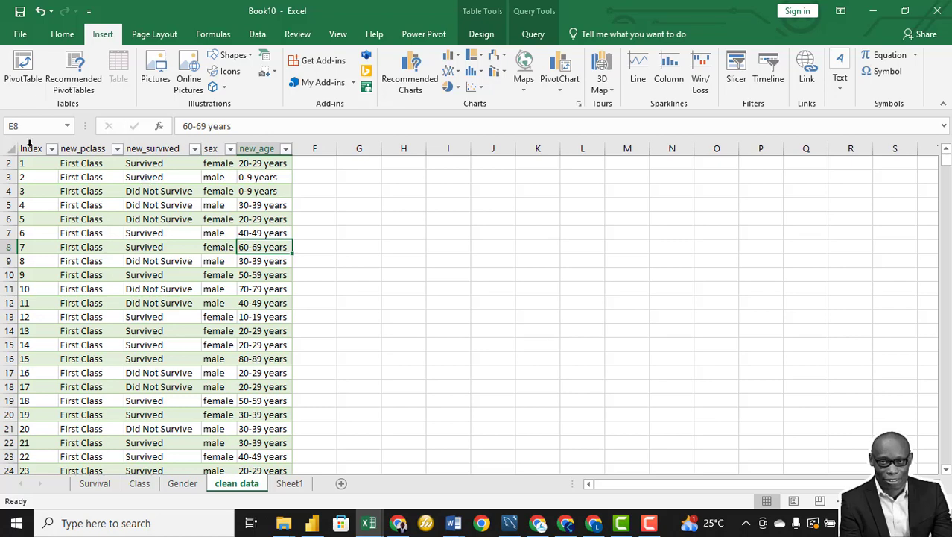
left_click(22, 67)
left_click(549, 446)
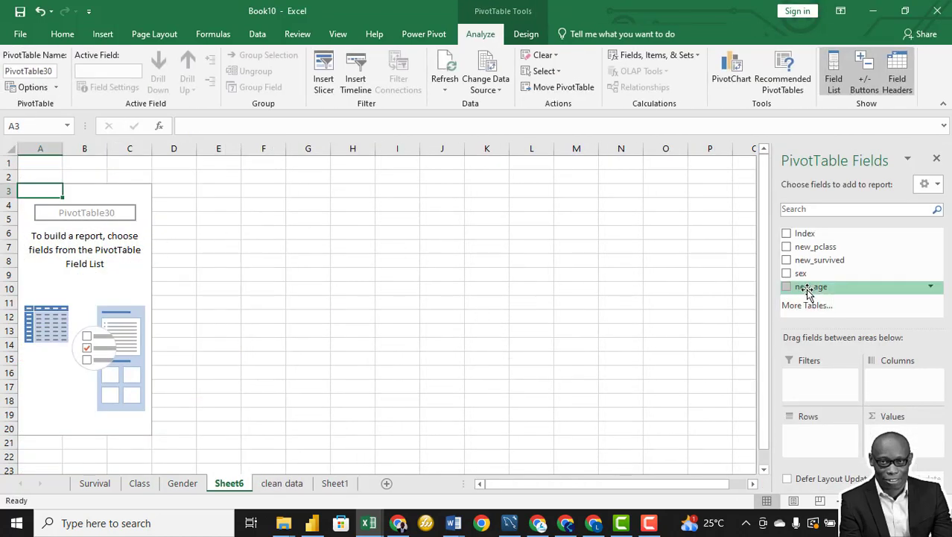
left_click_drag(809, 293, 819, 436)
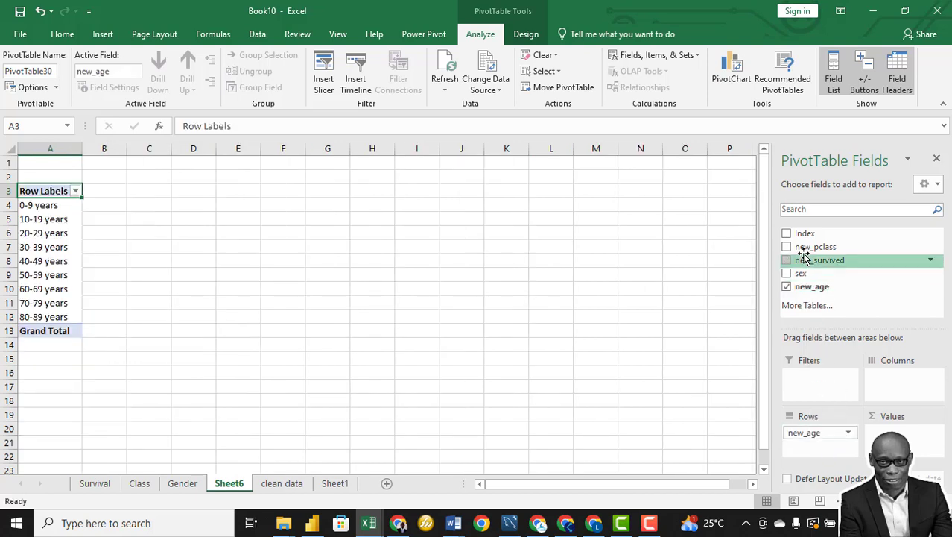
left_click_drag(802, 237, 890, 436)
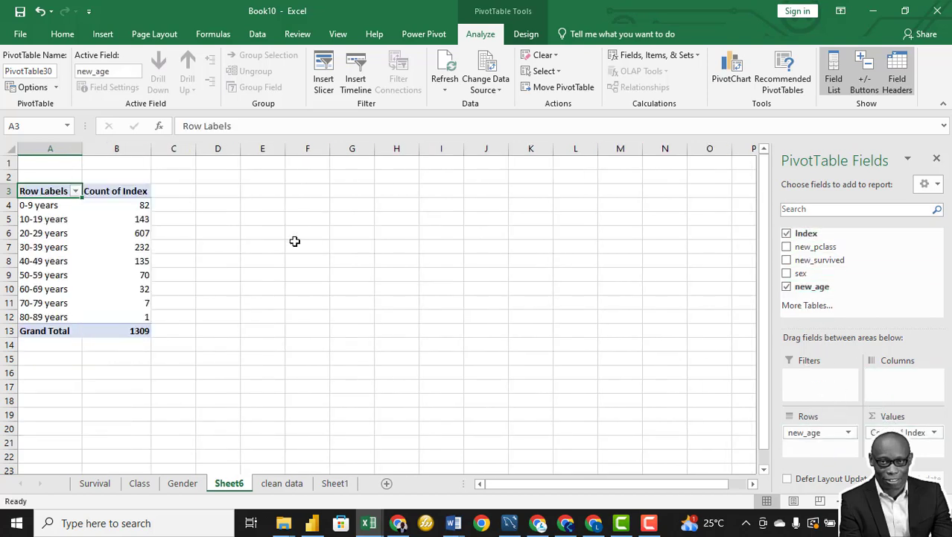
left_click(127, 246)
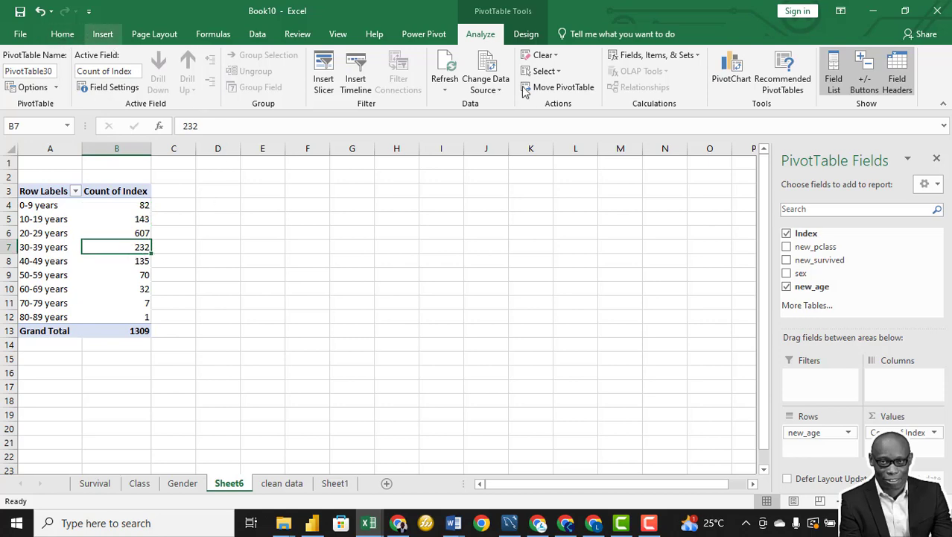
left_click(719, 74)
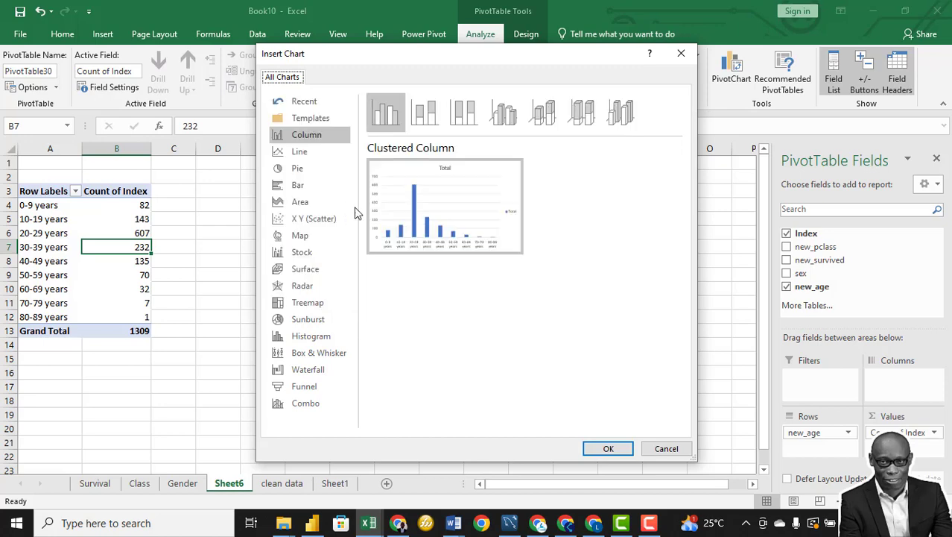
Insert a clustered column PivotChart, remove its vertical axis and hide all field buttons
left_click(609, 449)
right_click(236, 270)
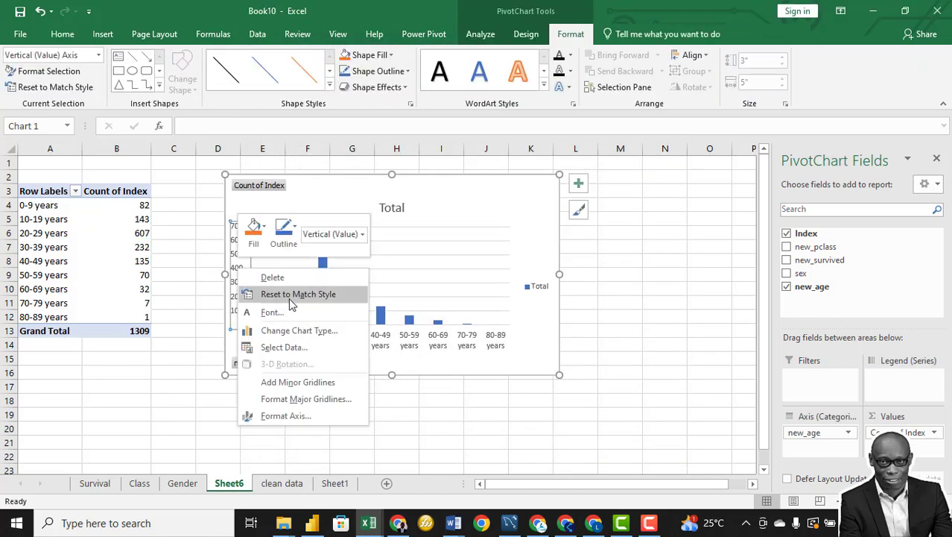
left_click(298, 278)
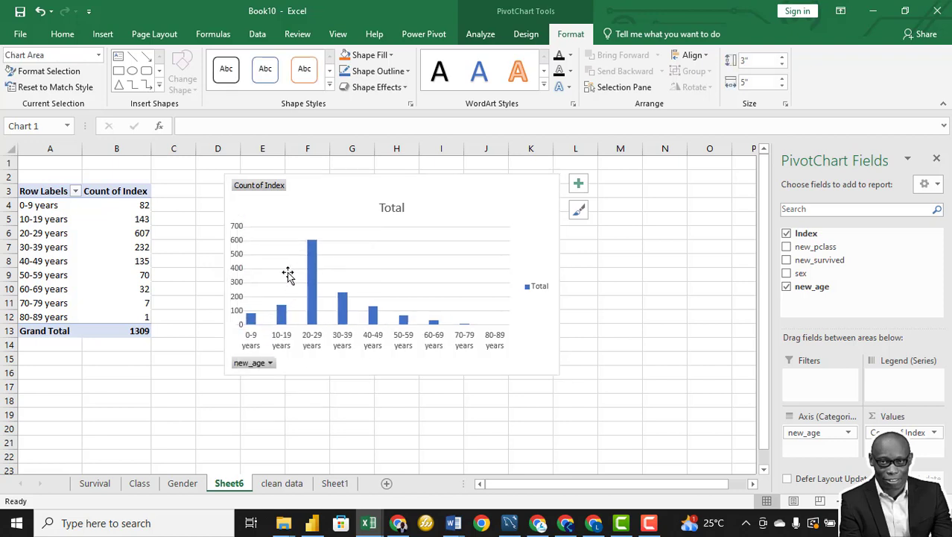
right_click(272, 191)
left_click(339, 342)
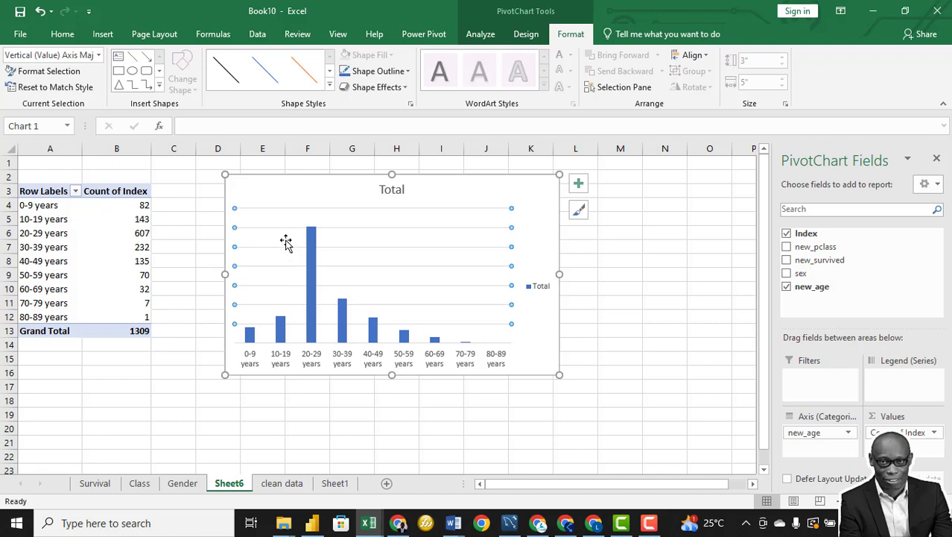
Delete the age chart's gridlines, Total title and legend
key("Delete")
left_click(391, 196)
key("Delete")
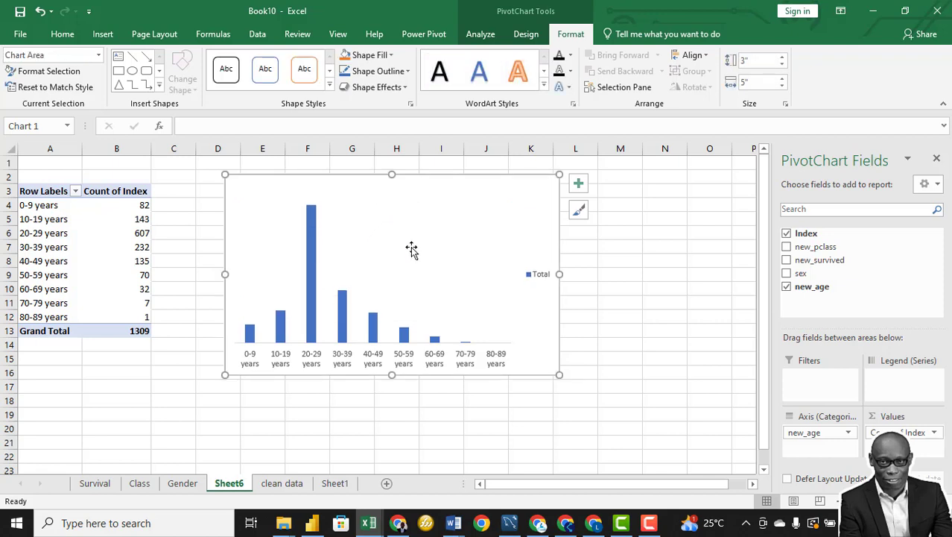
left_click(543, 276)
key("Delete")
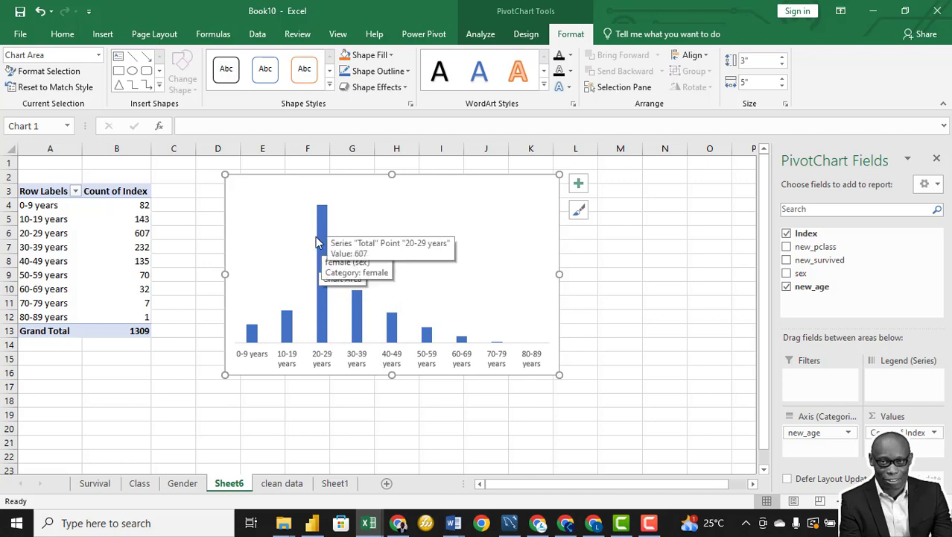
Show the age pivot's counts as % of Column Total with one decimal (20-29 years 46.4%)
left_click(89, 266)
key("ctrl+a")
key("ctrl+c")
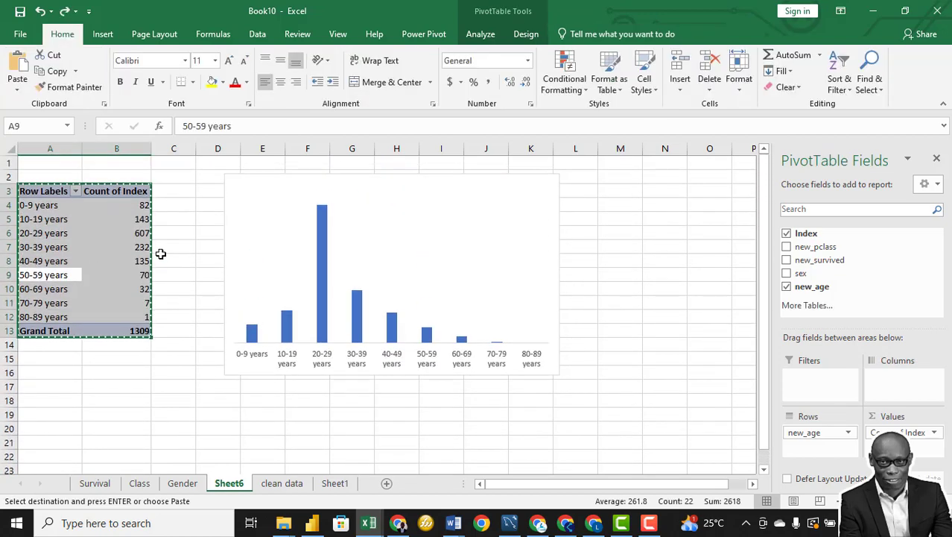
left_click(142, 246)
right_click(140, 235)
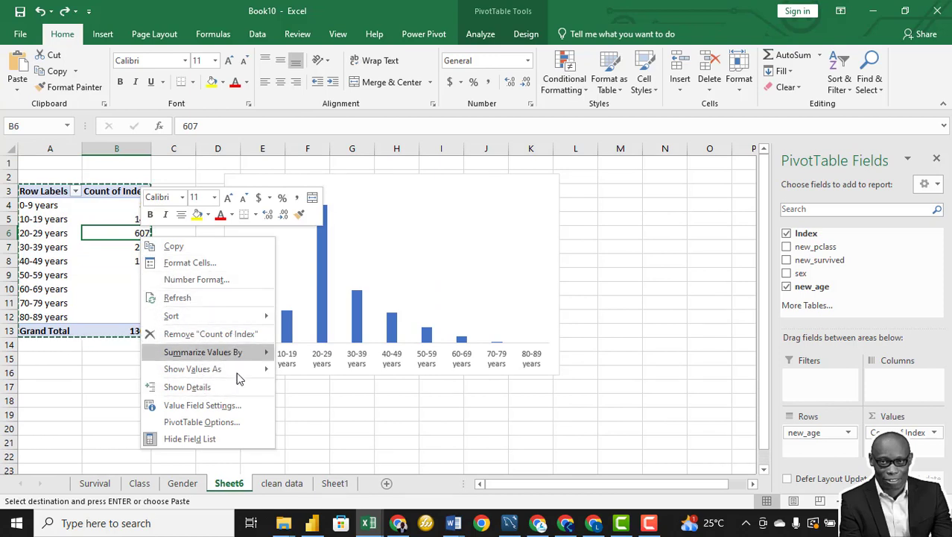
mouse_move(242, 375)
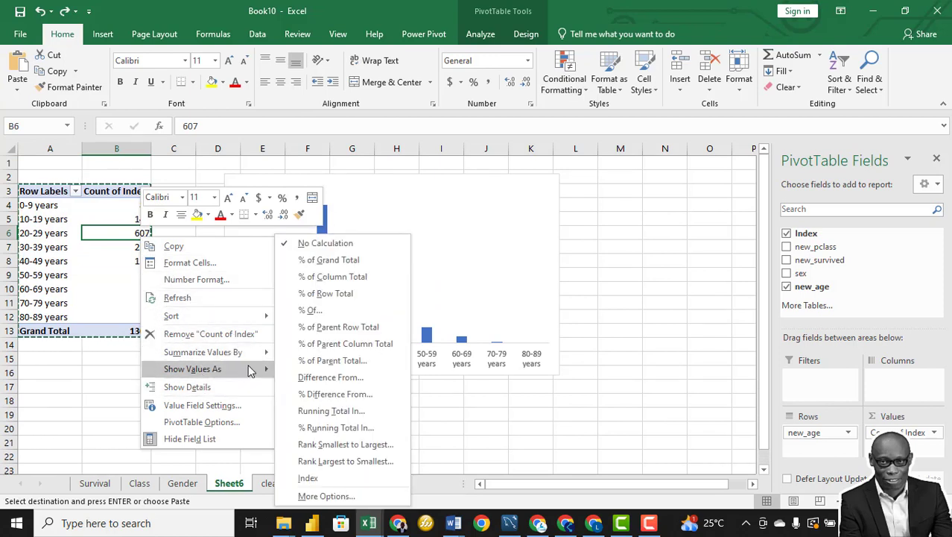
left_click(332, 287)
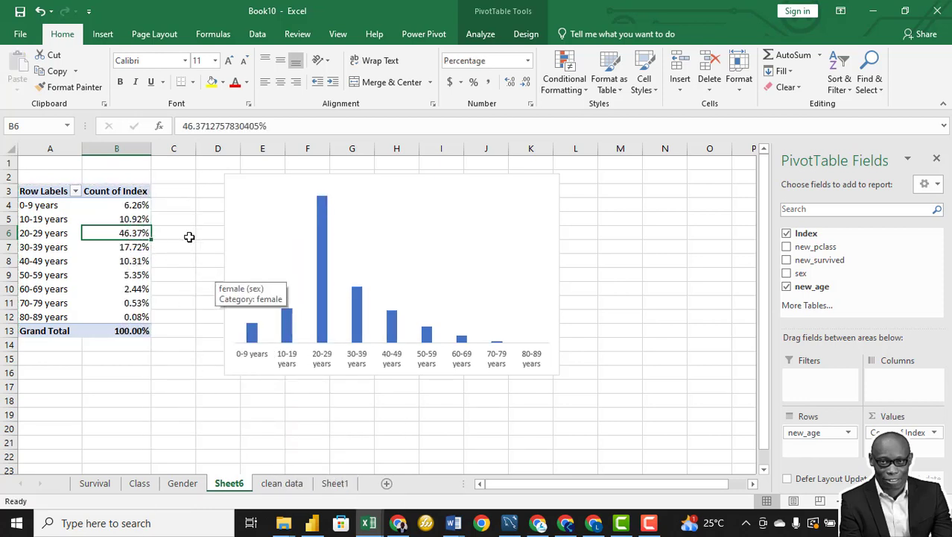
right_click(138, 236)
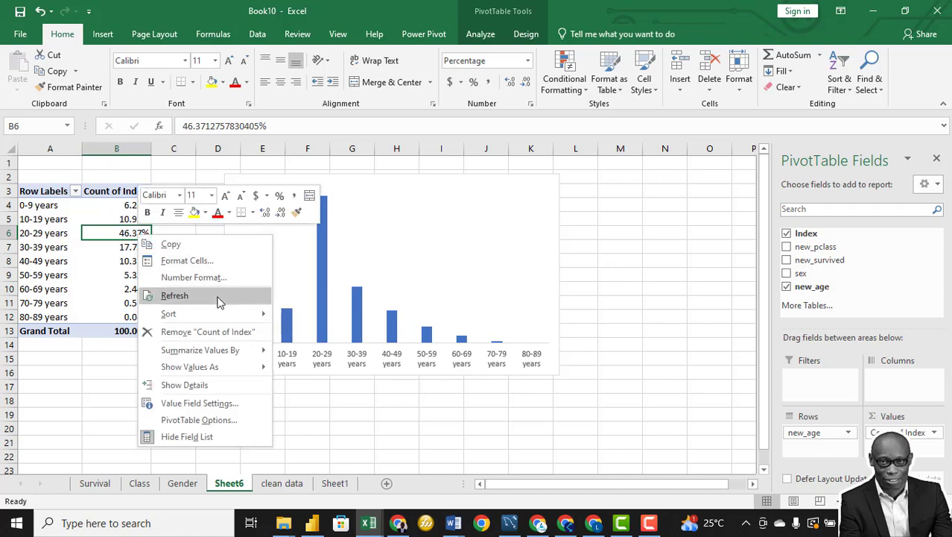
left_click(223, 278)
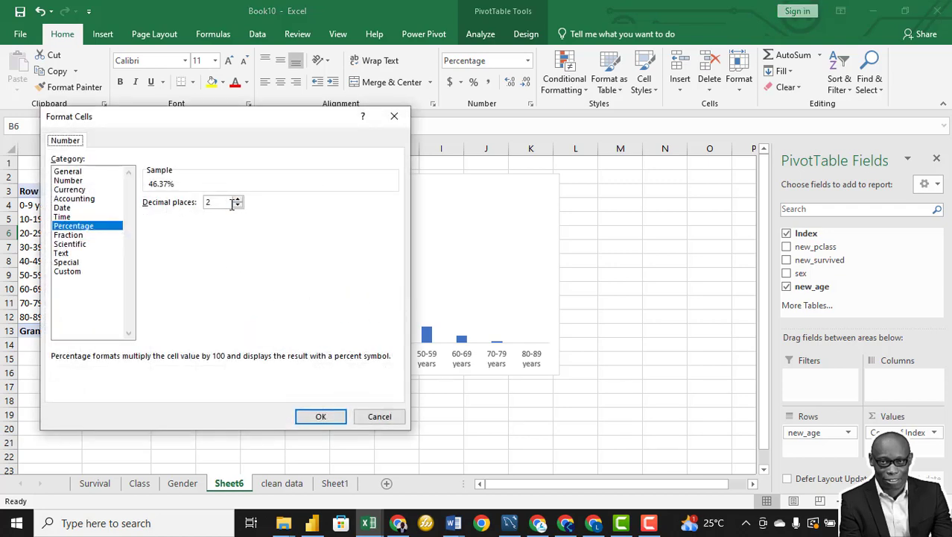
left_click(318, 417)
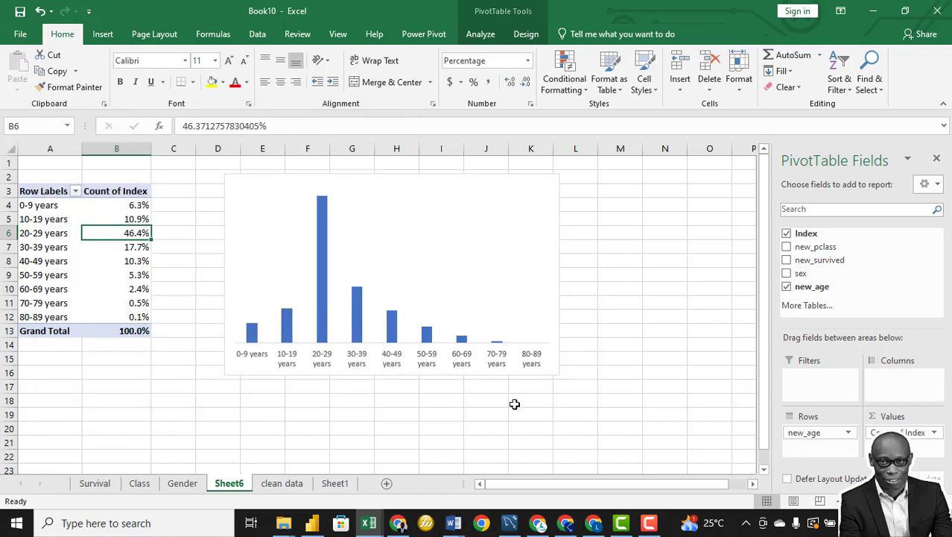
Copy the whole age pivot table and paste a duplicate at A22
left_click(47, 274)
key("ctrl+a")
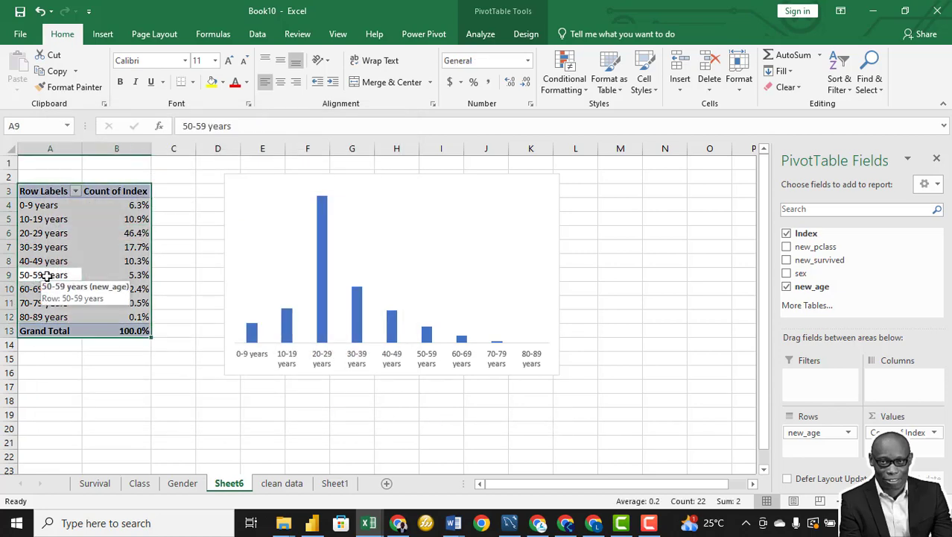
key("ctrl+c")
scroll(49, 276, "down", 1)
scroll(49, 275, "down", 3)
left_click(41, 330)
key("ctrl+v")
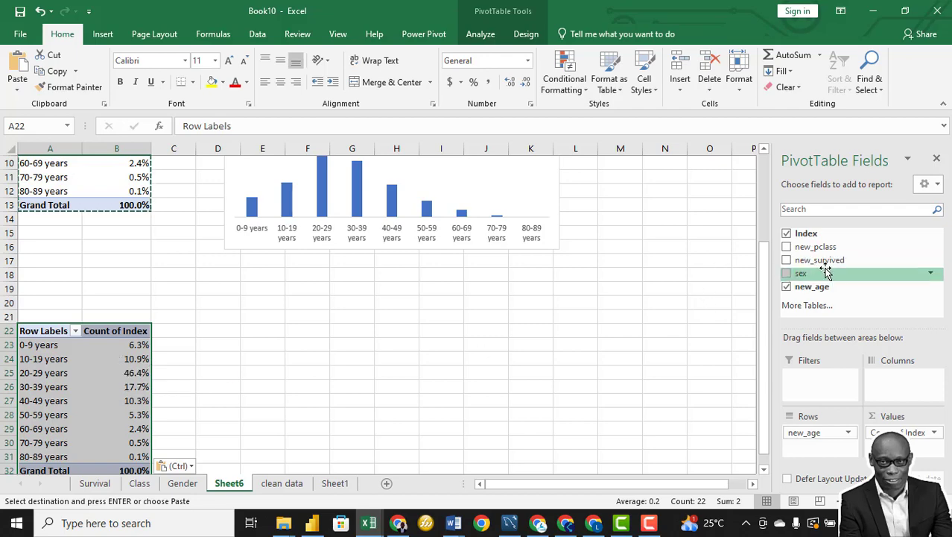
Add new_survived to Columns and show values as % of Row Total (0-9 years 61.0% survived)
left_click_drag(820, 259, 902, 376)
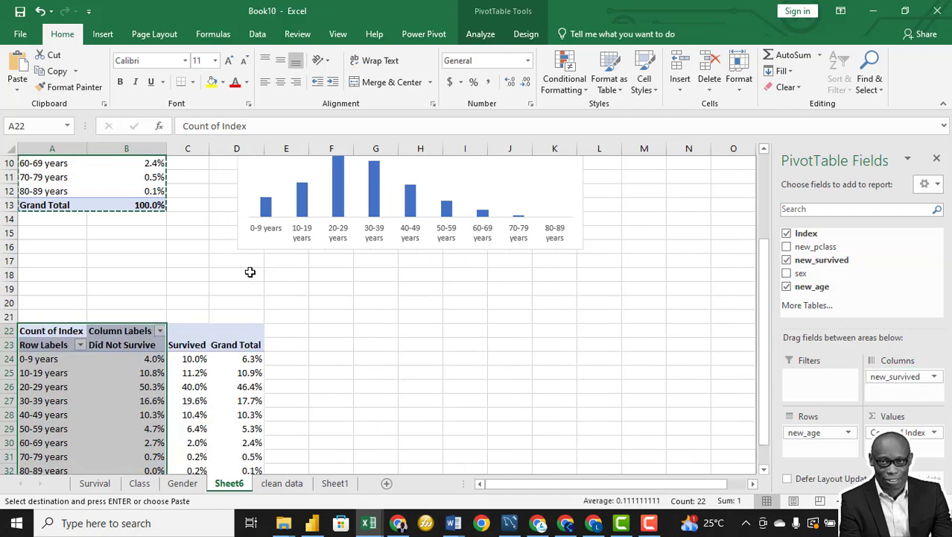
scroll(300, 325, "down", 1)
right_click(132, 331)
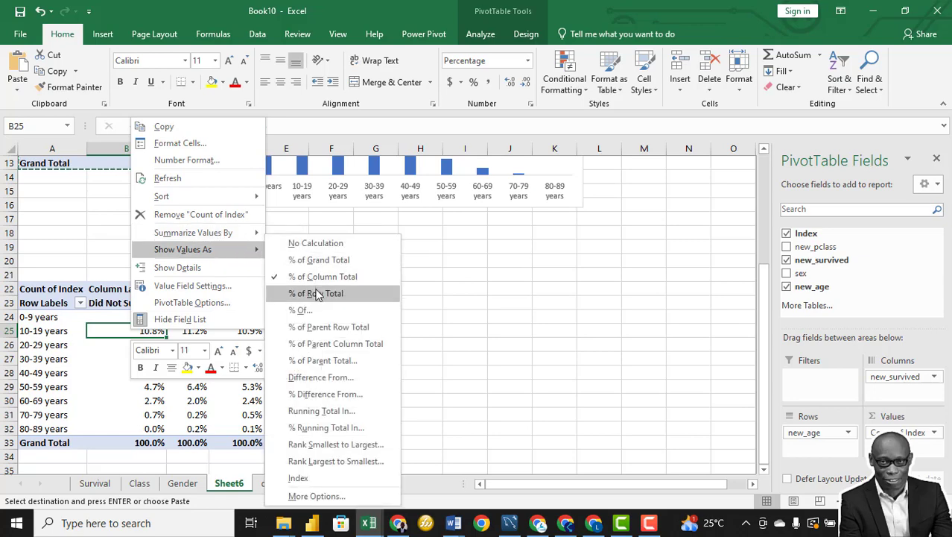
left_click(314, 294)
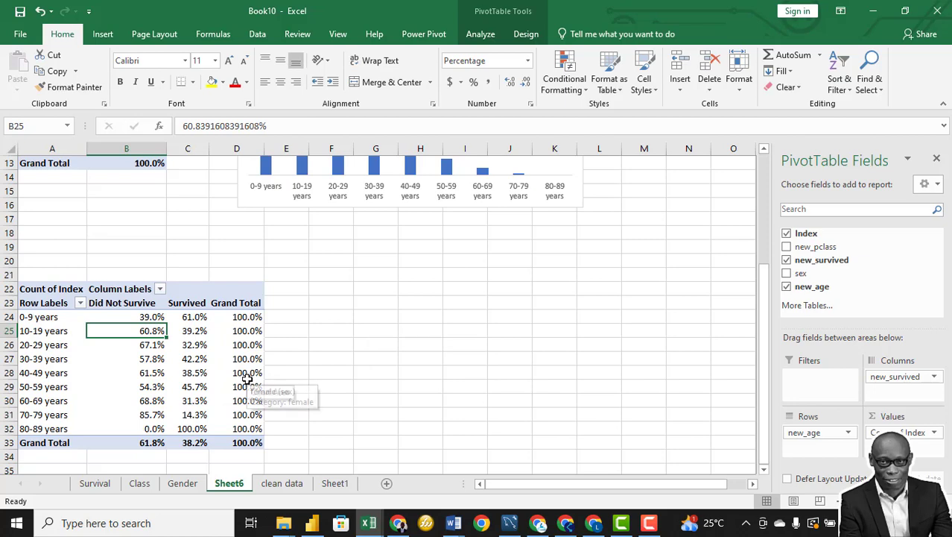
Start a PivotChart from the survival-by-age pivot
left_click(190, 354)
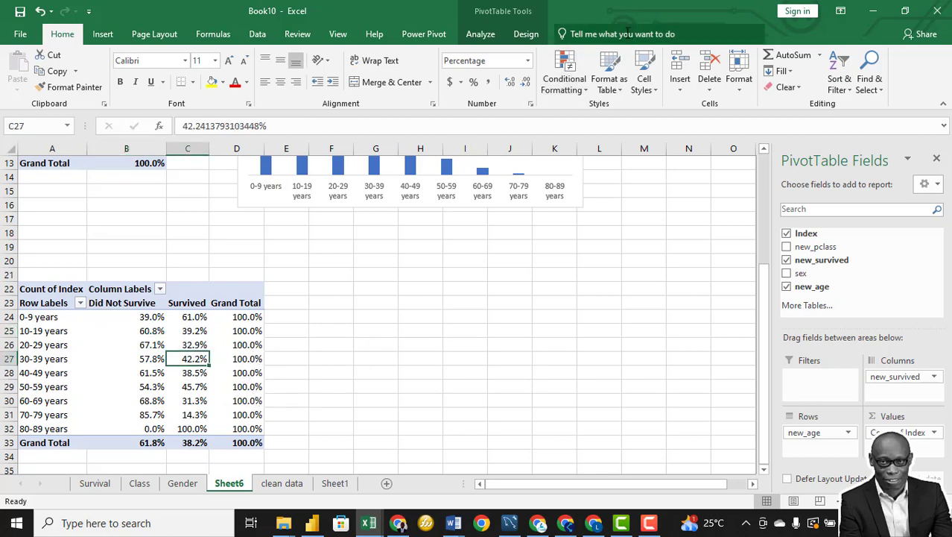
left_click(479, 34)
left_click(730, 74)
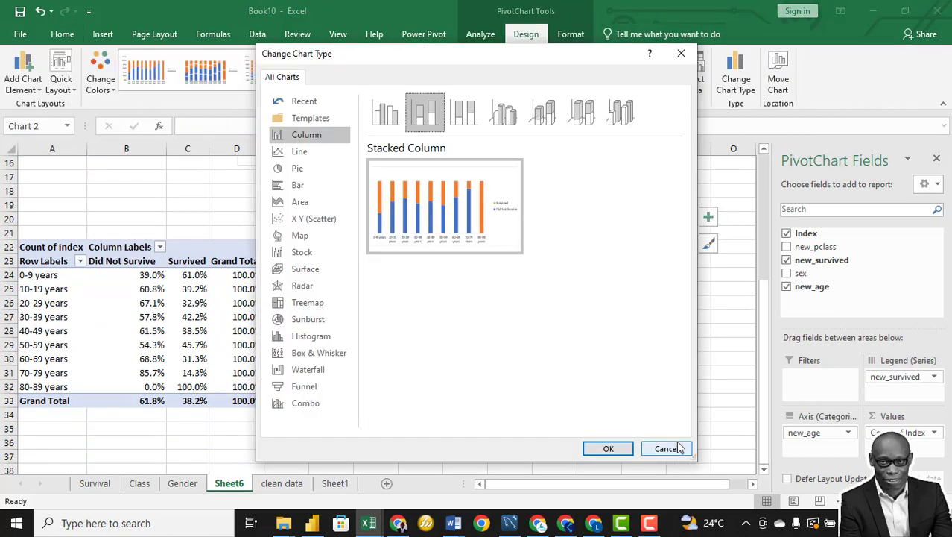
Insert a Stacked Column PivotChart of survival shares per age group
left_click(663, 447)
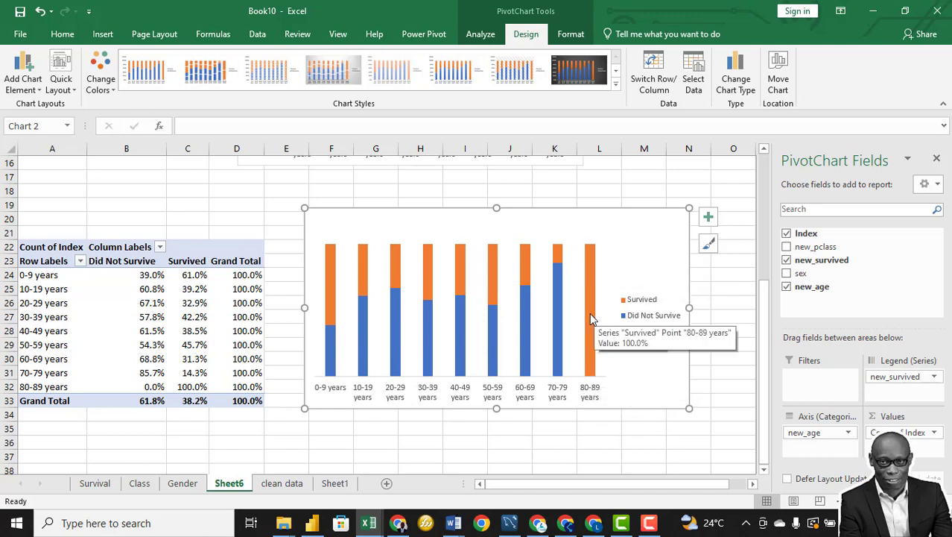
Rename Sheet6 to Age
right_click(228, 484)
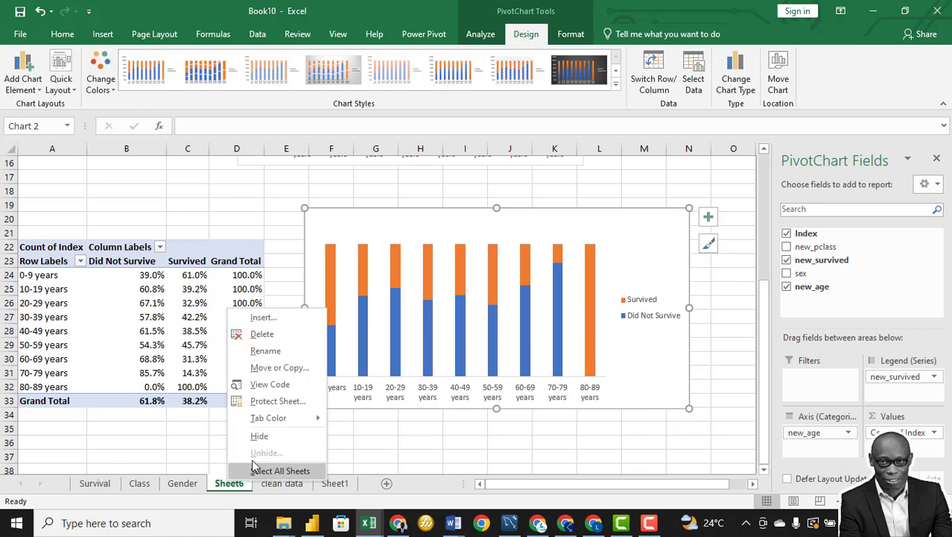
left_click(288, 352)
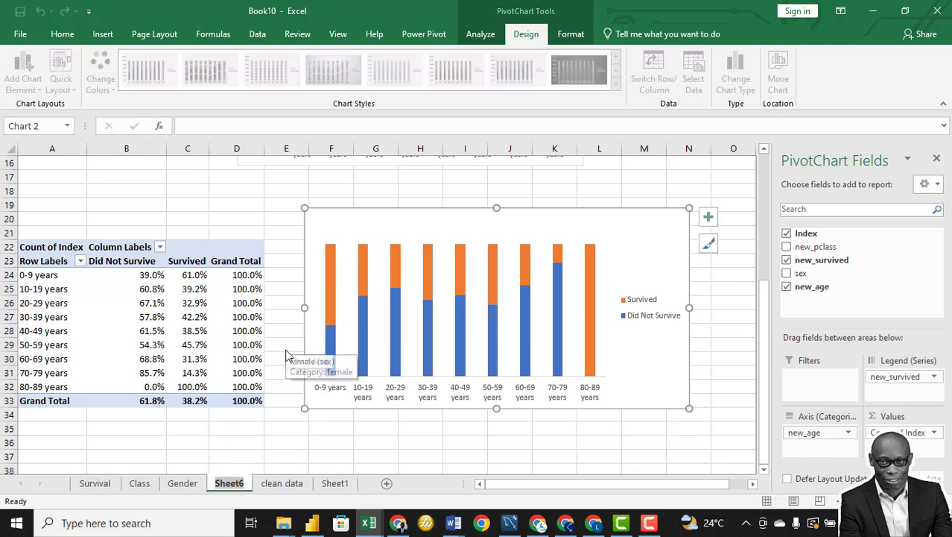
type("Age")
key("Return")
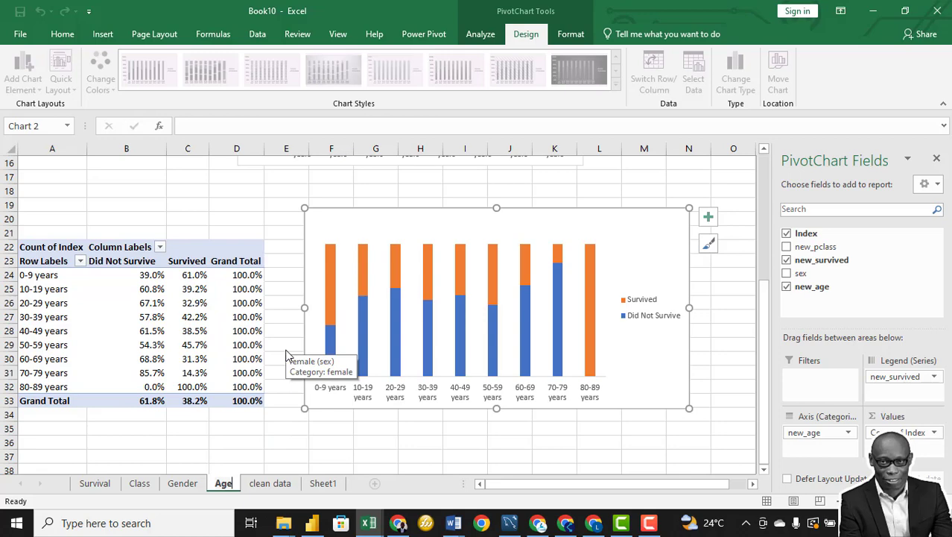
Review the Survival and Class sheets, ending on the clean data sheet
left_click(261, 449)
left_click(112, 484)
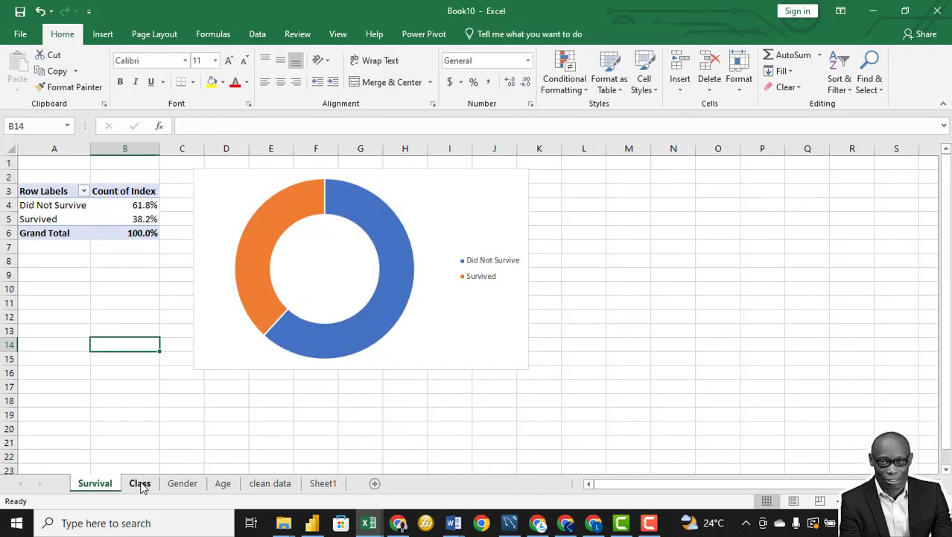
left_click(139, 484)
left_click(259, 485)
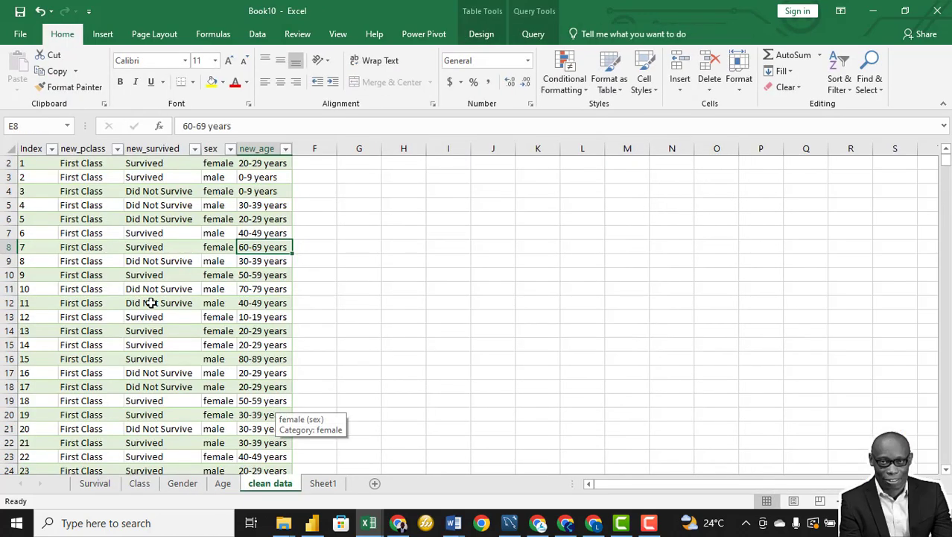